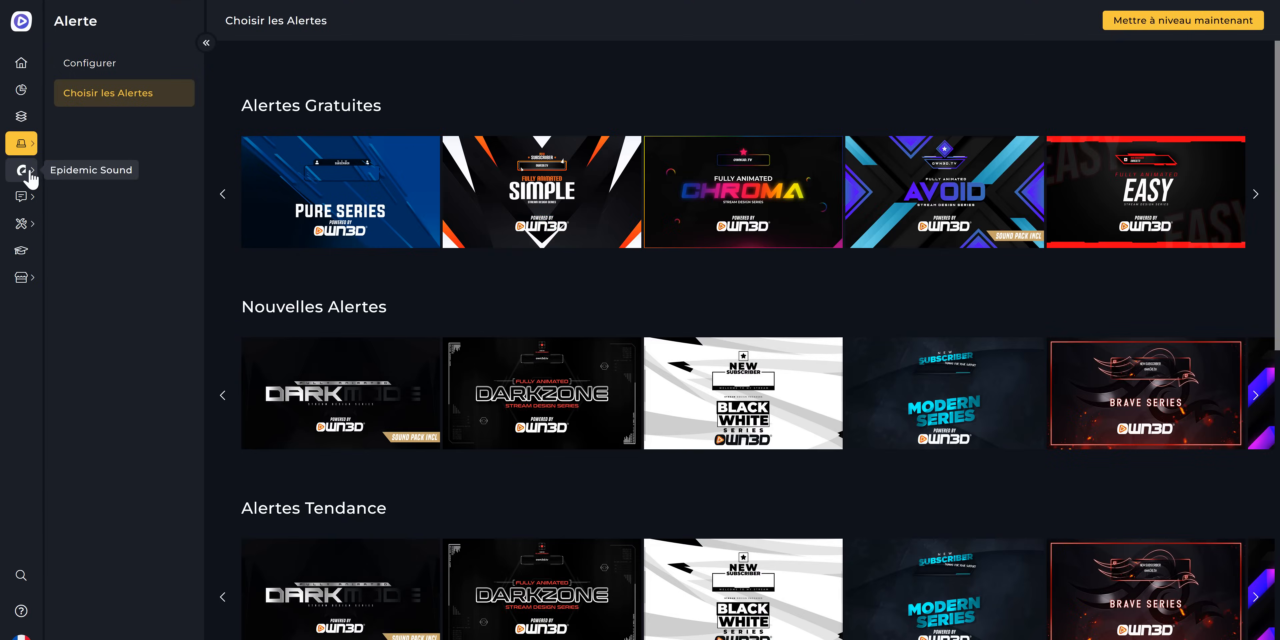
Step: Look through the Epidemic Sound, chatbot and tools sections of the OWN3D Pro dashboard
{"action": "left_click", "coordinate": [22, 171]}
{"action": "left_click", "coordinate": [22, 198]}
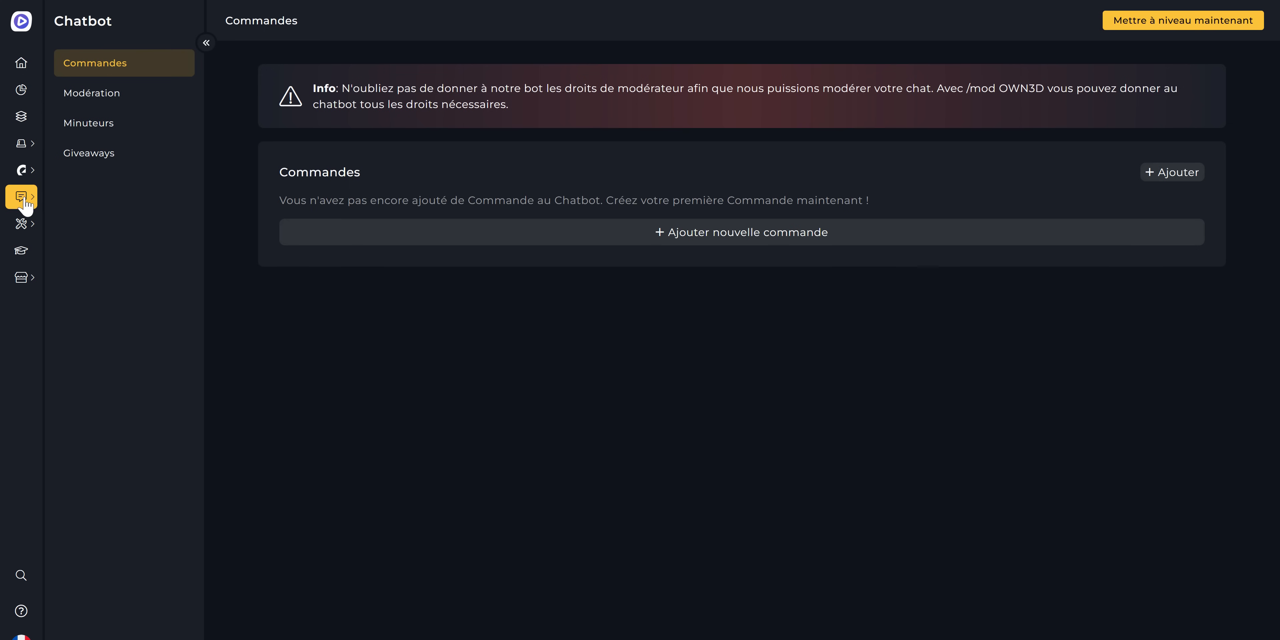
{"action": "left_click", "coordinate": [22, 223]}
{"action": "left_click", "coordinate": [85, 180]}
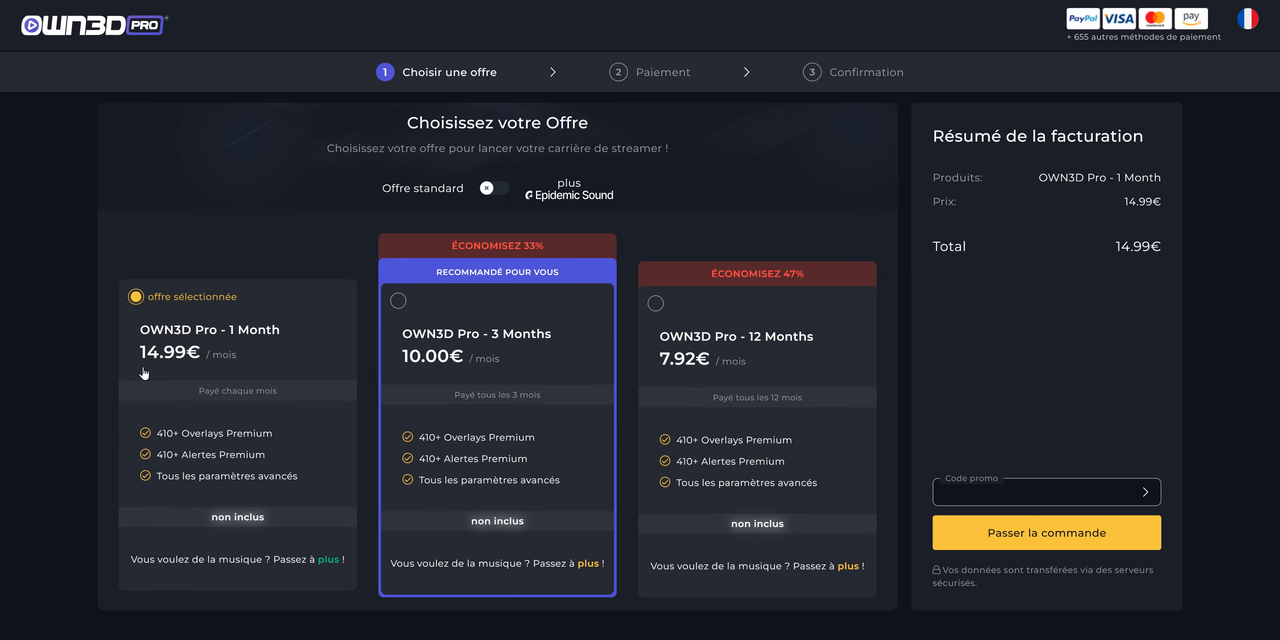
Step: Compare the 1, 3 and 12 month OWN3D Pro offers, both standard and with Epidemic Sound included
{"action": "left_click", "coordinate": [520, 343]}
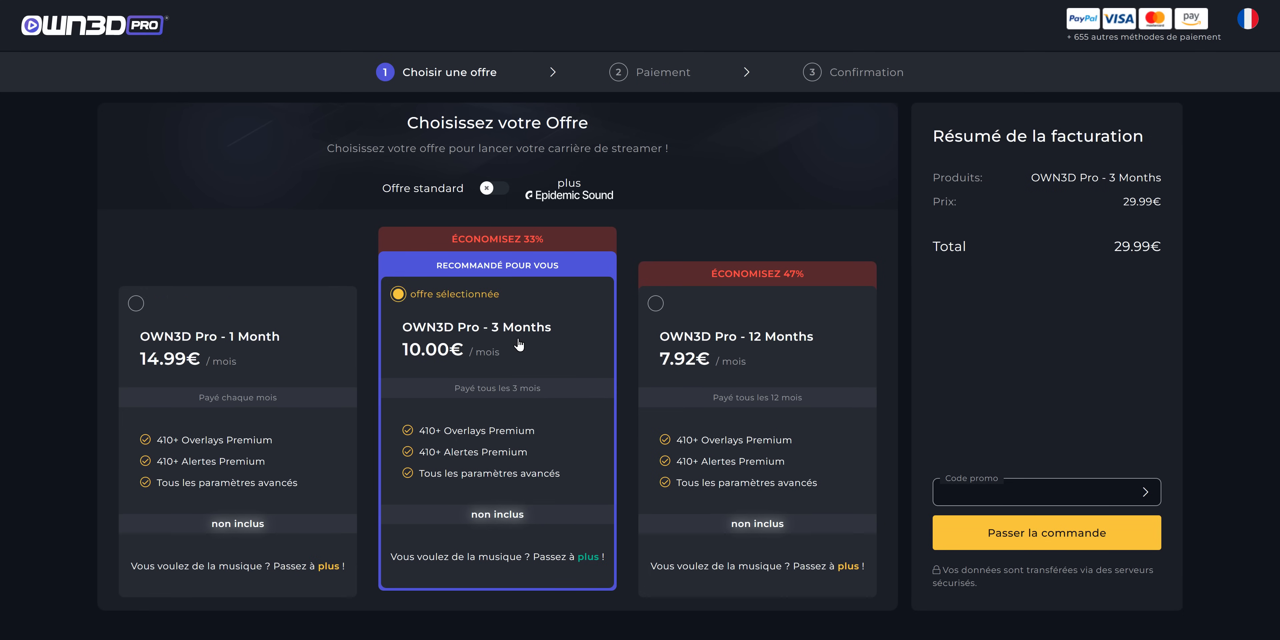
{"action": "left_click", "coordinate": [742, 337]}
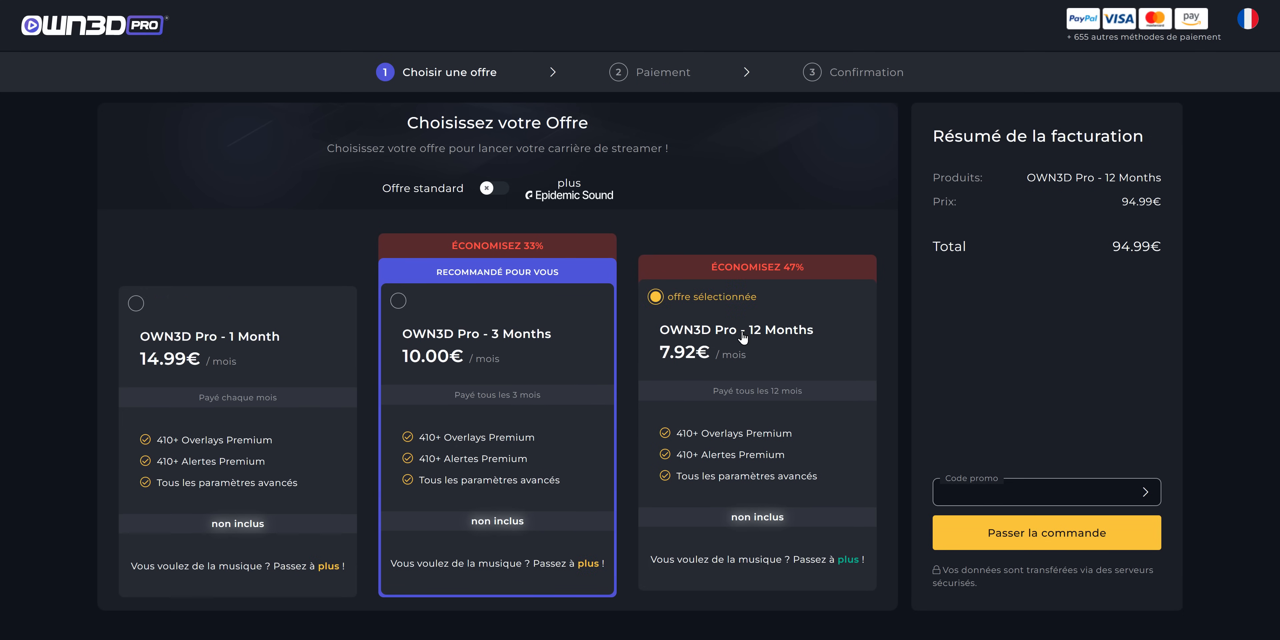
{"action": "left_click", "coordinate": [496, 188]}
{"action": "left_click", "coordinate": [246, 388]}
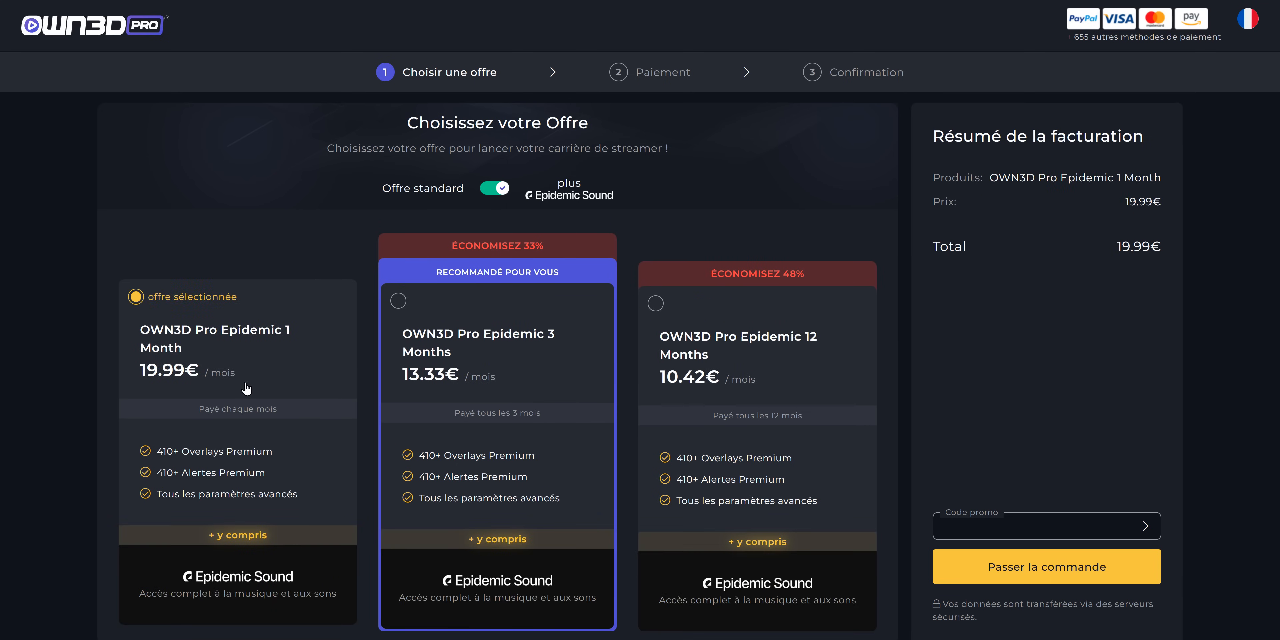
{"action": "left_click", "coordinate": [510, 387]}
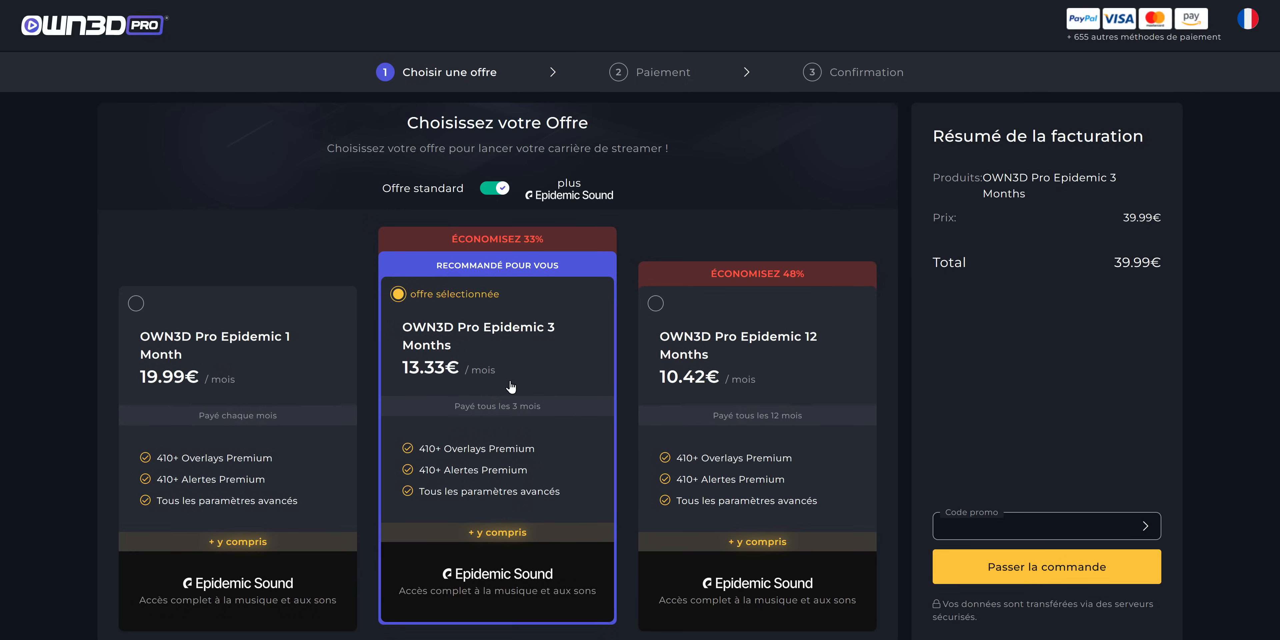
{"action": "left_click", "coordinate": [740, 376]}
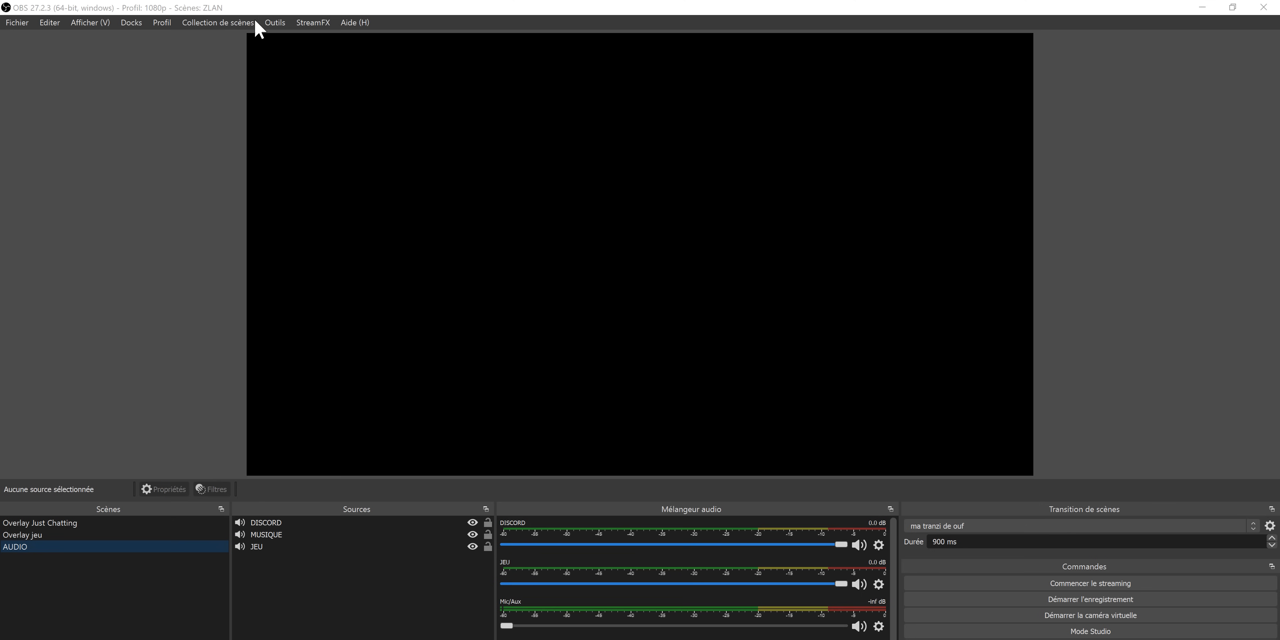
Step: In OBS, open the OWN3D Pro overlay library and search all overlays for "zero"
{"action": "left_click", "coordinate": [274, 23]}
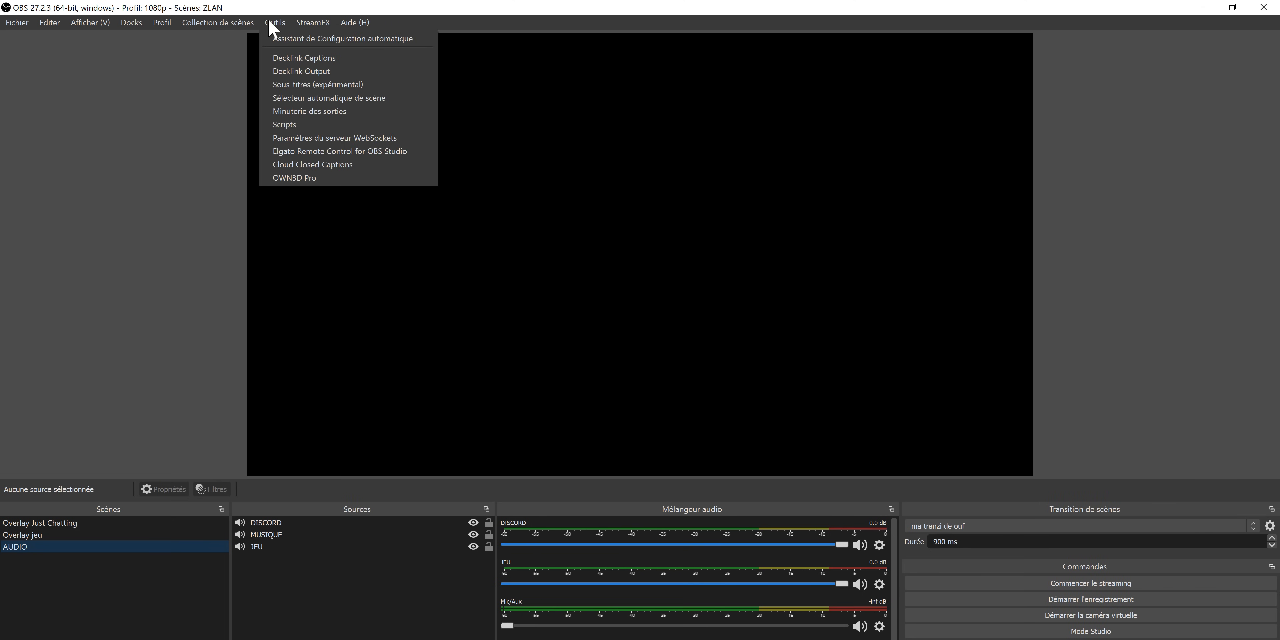
{"action": "left_click", "coordinate": [309, 177]}
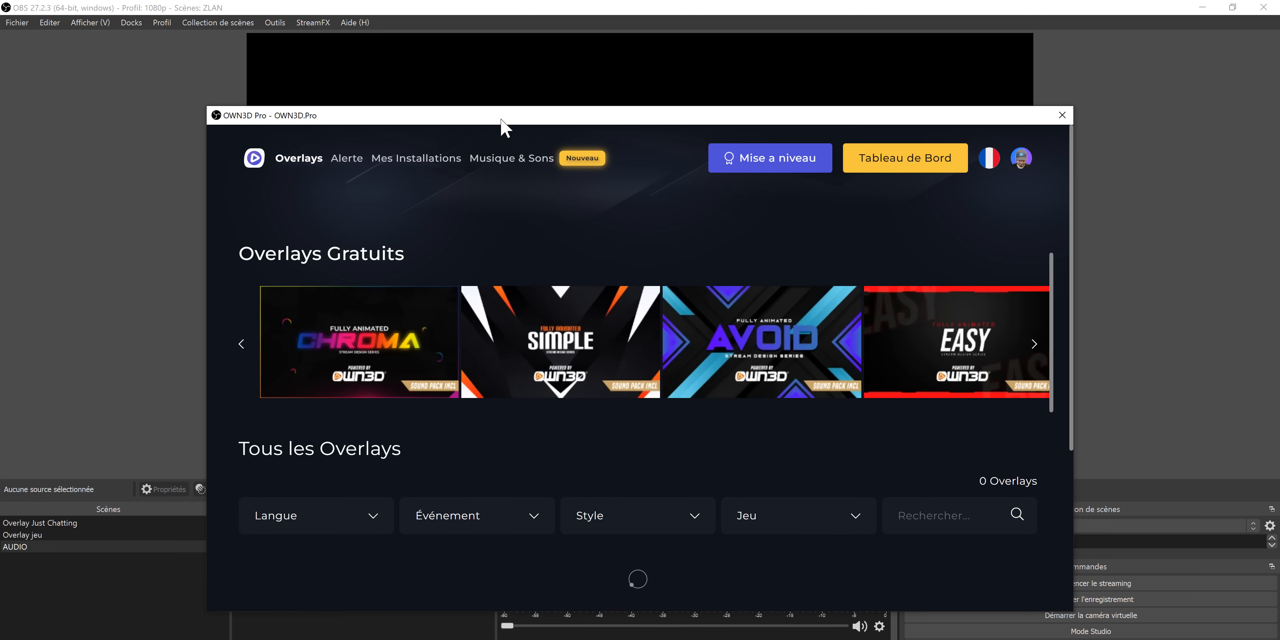
{"action": "mouse_move", "coordinate": [572, 332]}
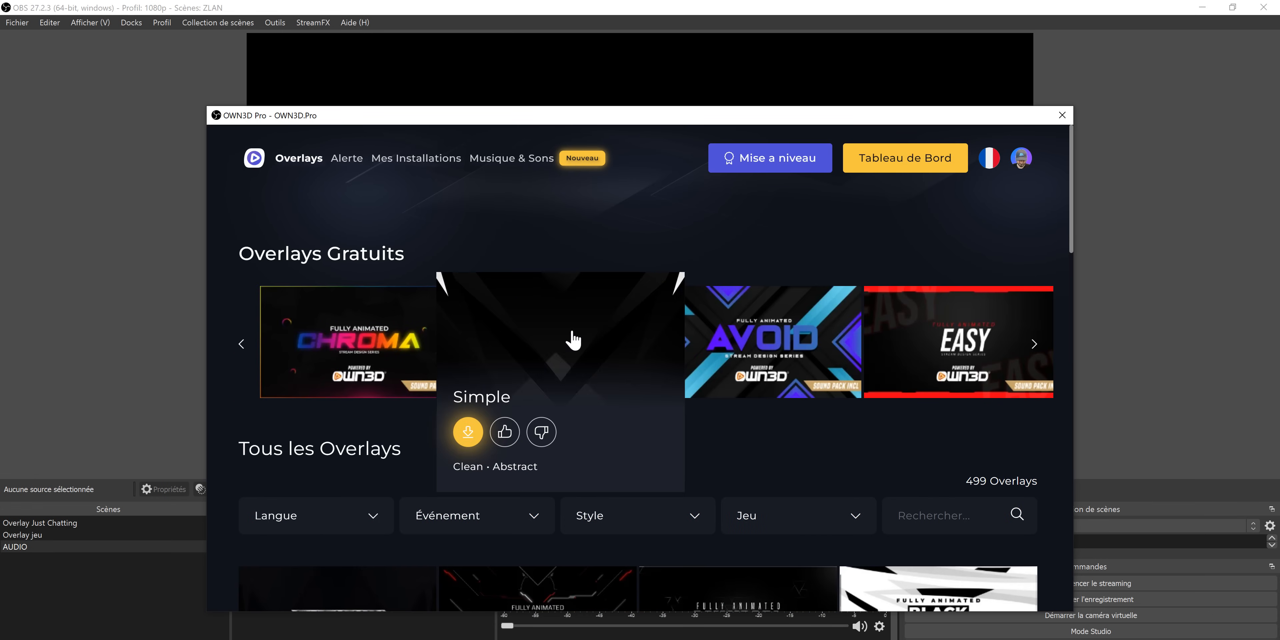
{"action": "mouse_move", "coordinate": [953, 346]}
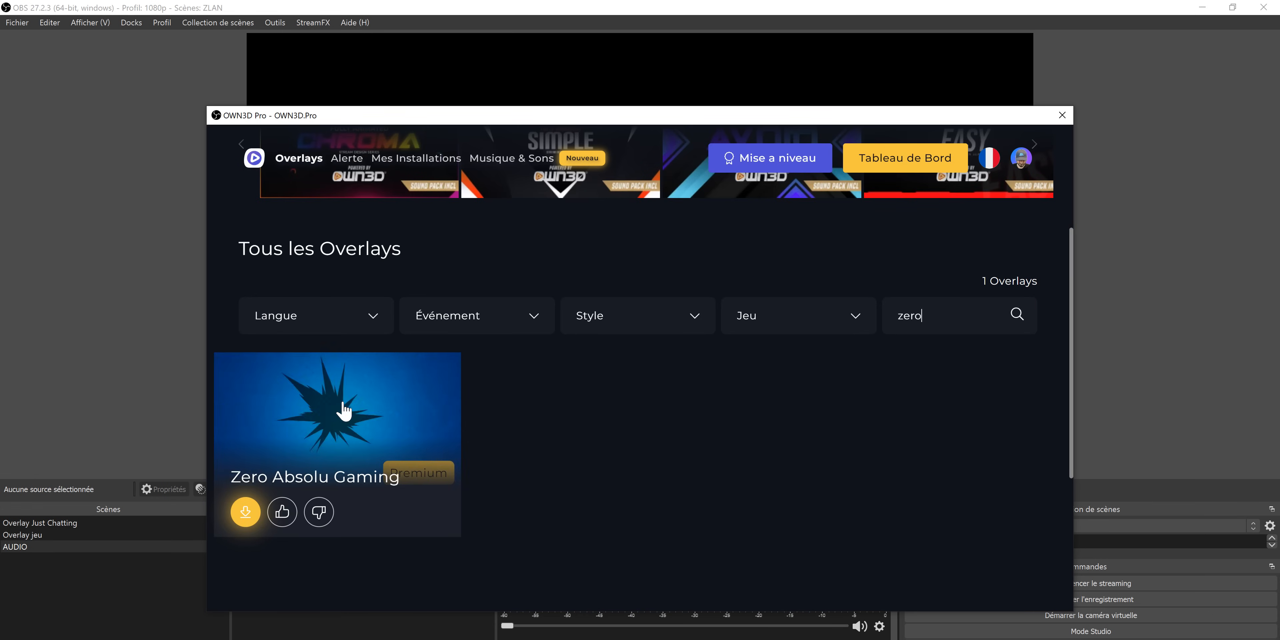
Step: Preview the showcase of the Zero Absolu Gaming overlay and start installing it
{"action": "left_click", "coordinate": [343, 409]}
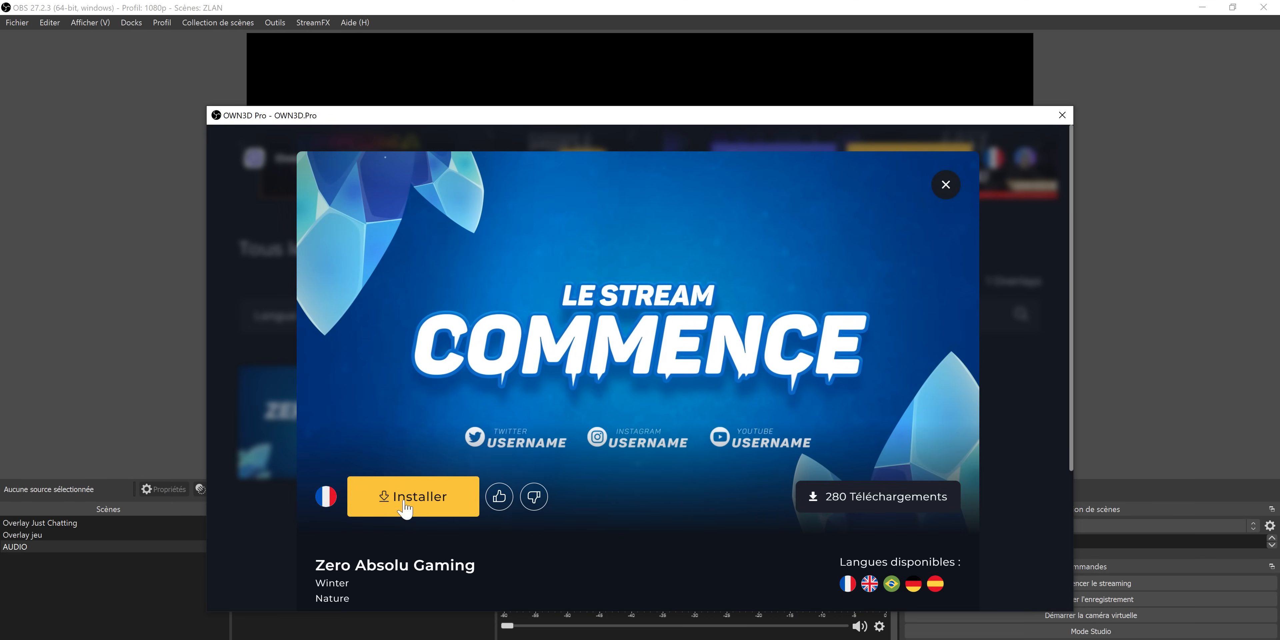
{"action": "scroll", "coordinate": [688, 459], "scroll_direction": "down", "scroll_amount": 4}
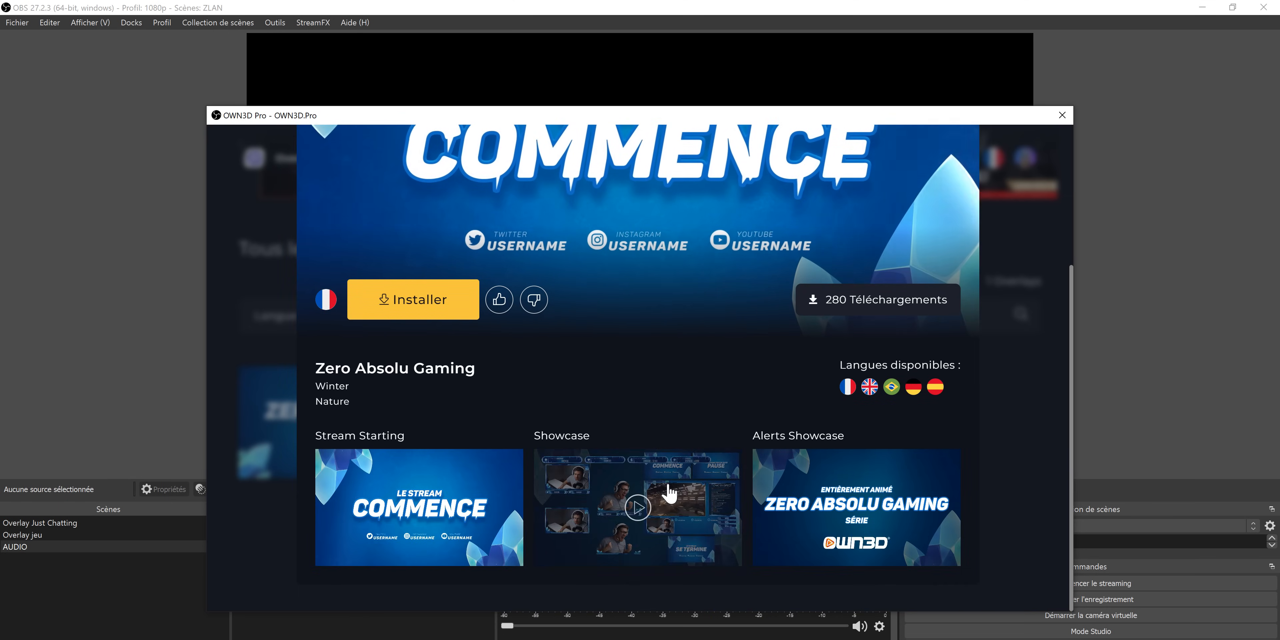
{"action": "left_click", "coordinate": [668, 489]}
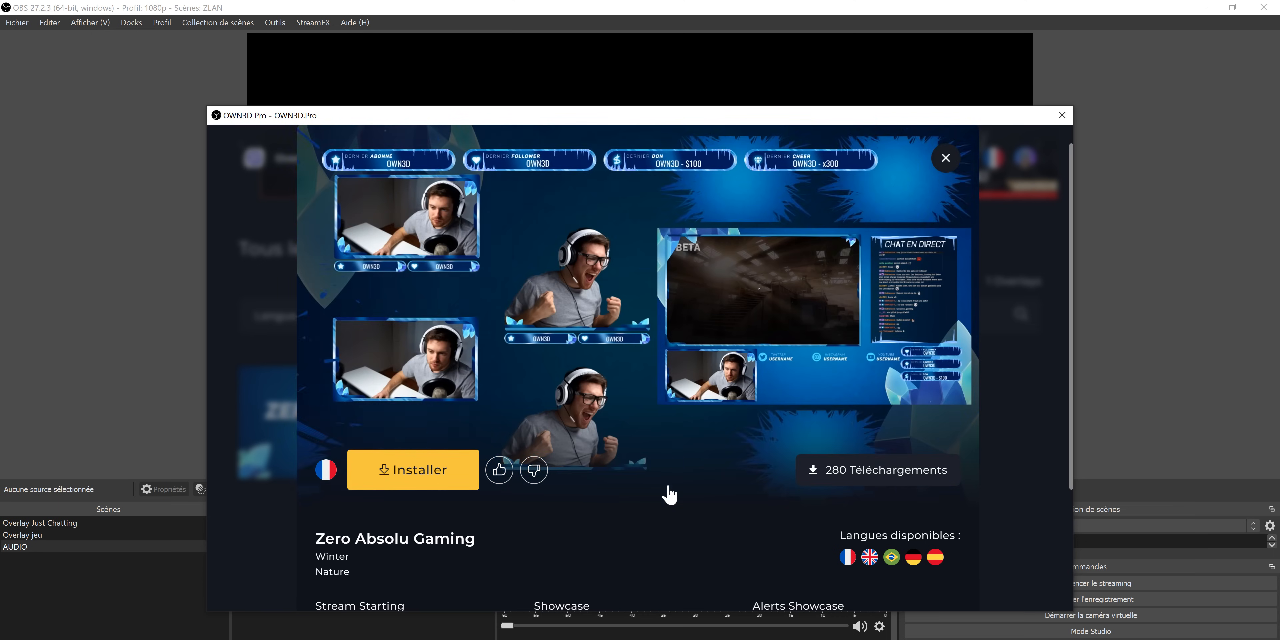
{"action": "left_click", "coordinate": [413, 470]}
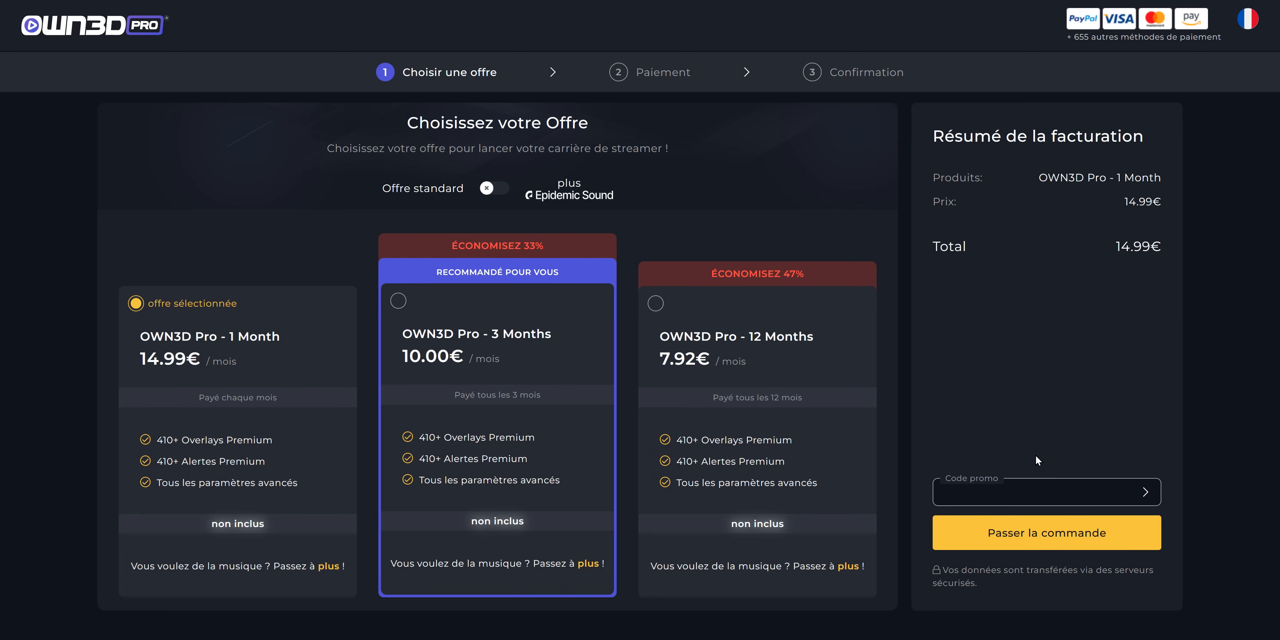
Step: On the OWN3D Pro checkout page, apply the promo code "tomtom" to the 1 Month offer
{"action": "type", "text": "tomtom"}
{"action": "left_click", "coordinate": [1143, 494]}
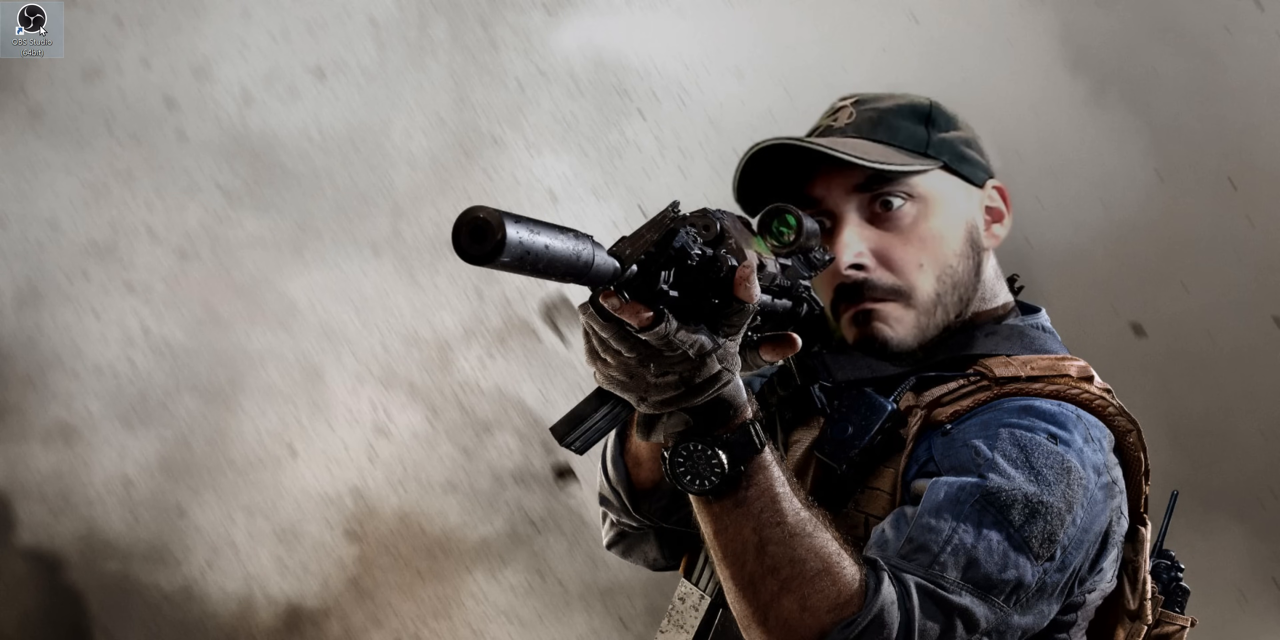
Step: Set the OBS Studio desktop shortcut to always run as administrator, and launch OBS from it
{"action": "right_click", "coordinate": [42, 30]}
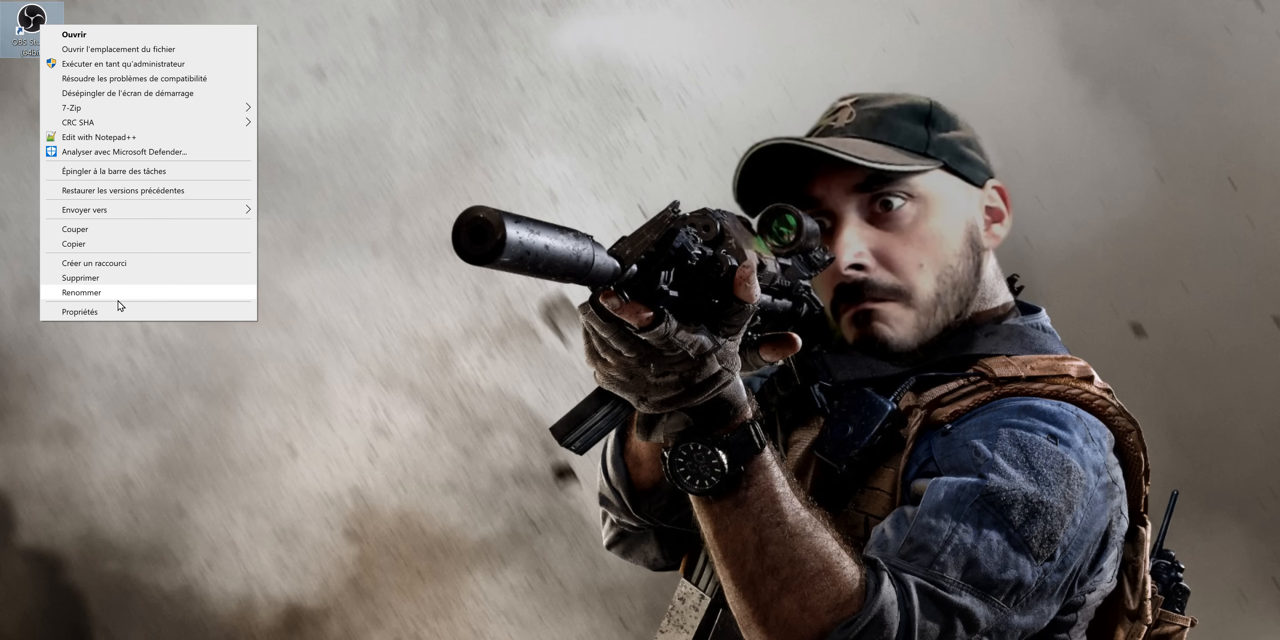
{"action": "left_click", "coordinate": [152, 312]}
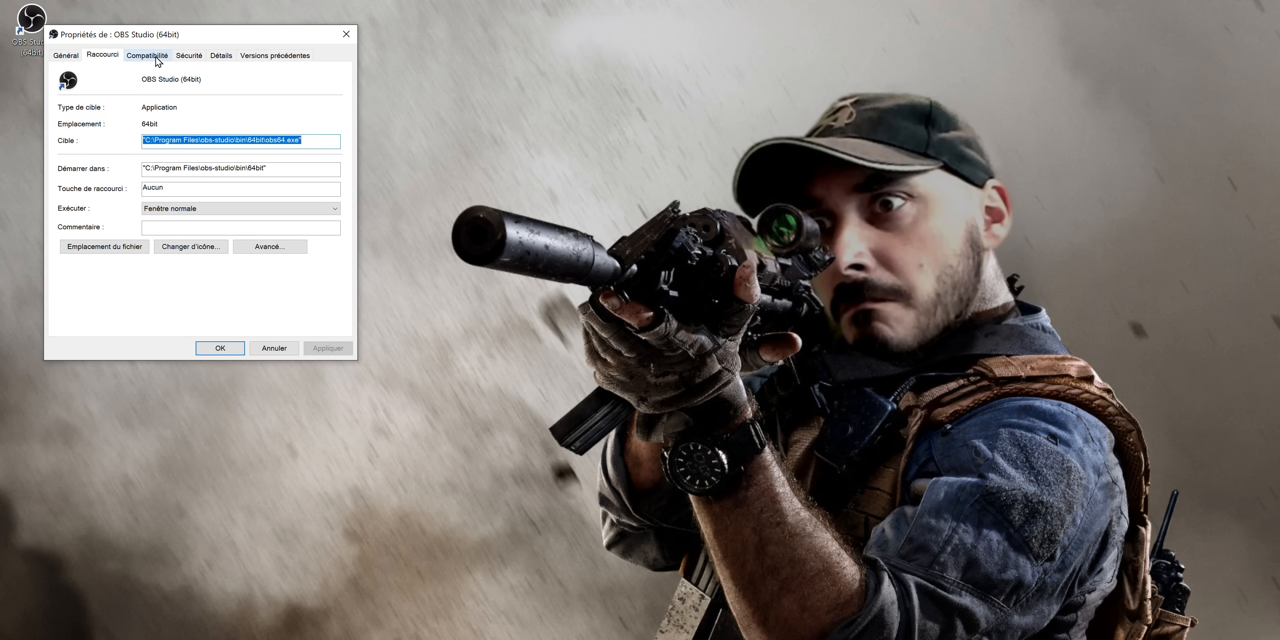
{"action": "left_click", "coordinate": [158, 60]}
{"action": "left_click", "coordinate": [124, 261]}
{"action": "left_click", "coordinate": [328, 348]}
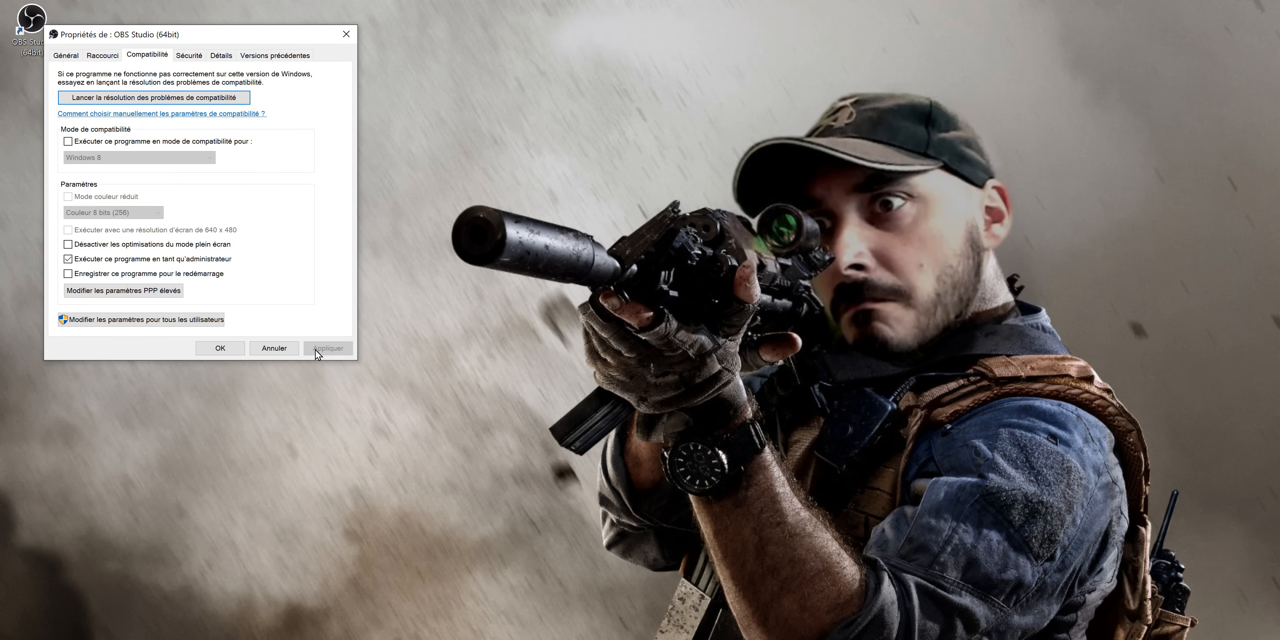
{"action": "left_click", "coordinate": [220, 348]}
{"action": "double_click", "coordinate": [38, 35]}
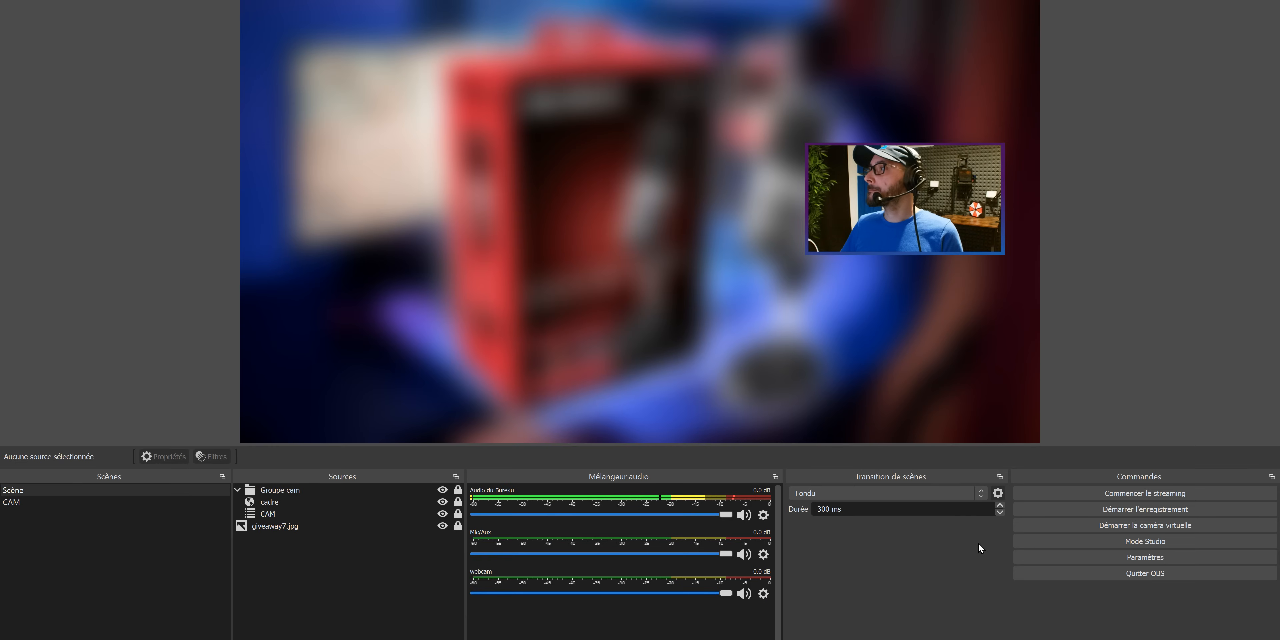
Step: Open the stream settings of OBS
{"action": "left_click", "coordinate": [1078, 555]}
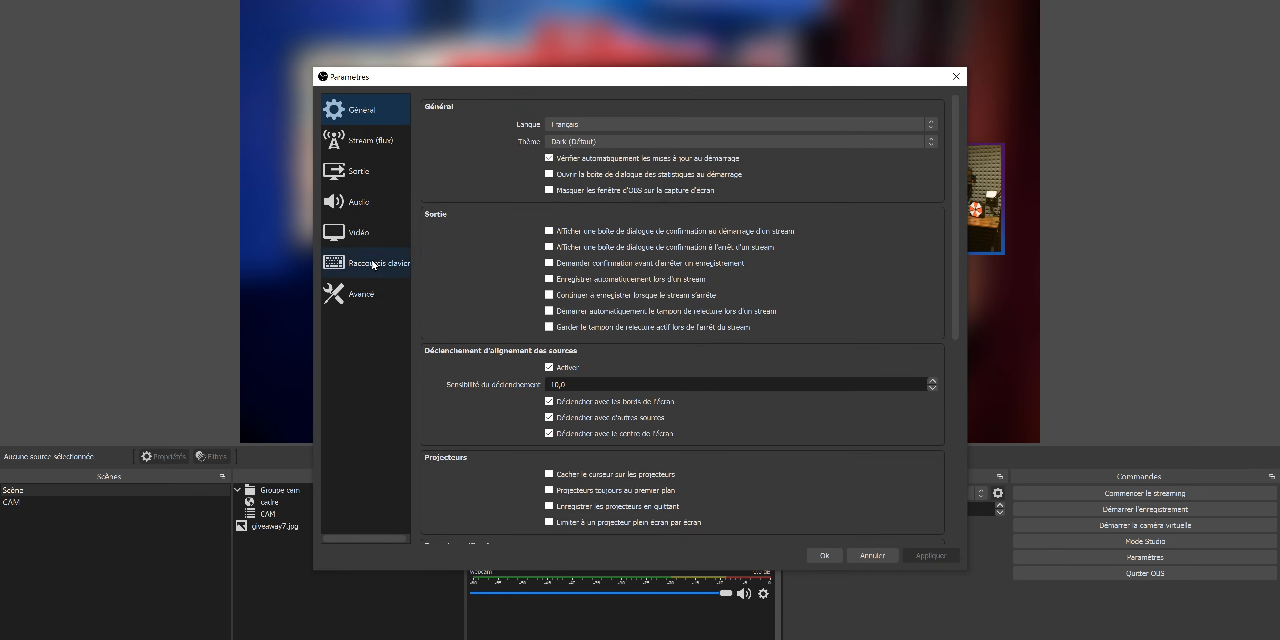
{"action": "left_click", "coordinate": [379, 138]}
Step: Try YouTube - RTMPS as the streaming service with the stream key option, and return the service to Twitch
{"action": "left_click", "coordinate": [566, 109]}
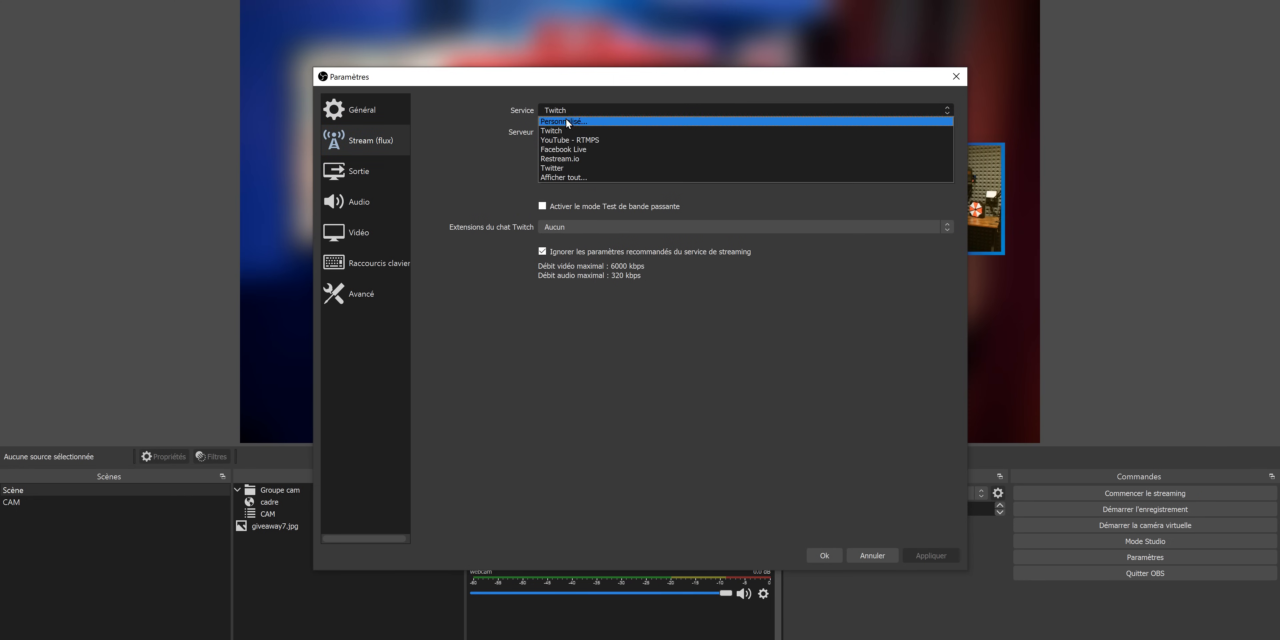
{"action": "left_click", "coordinate": [561, 139]}
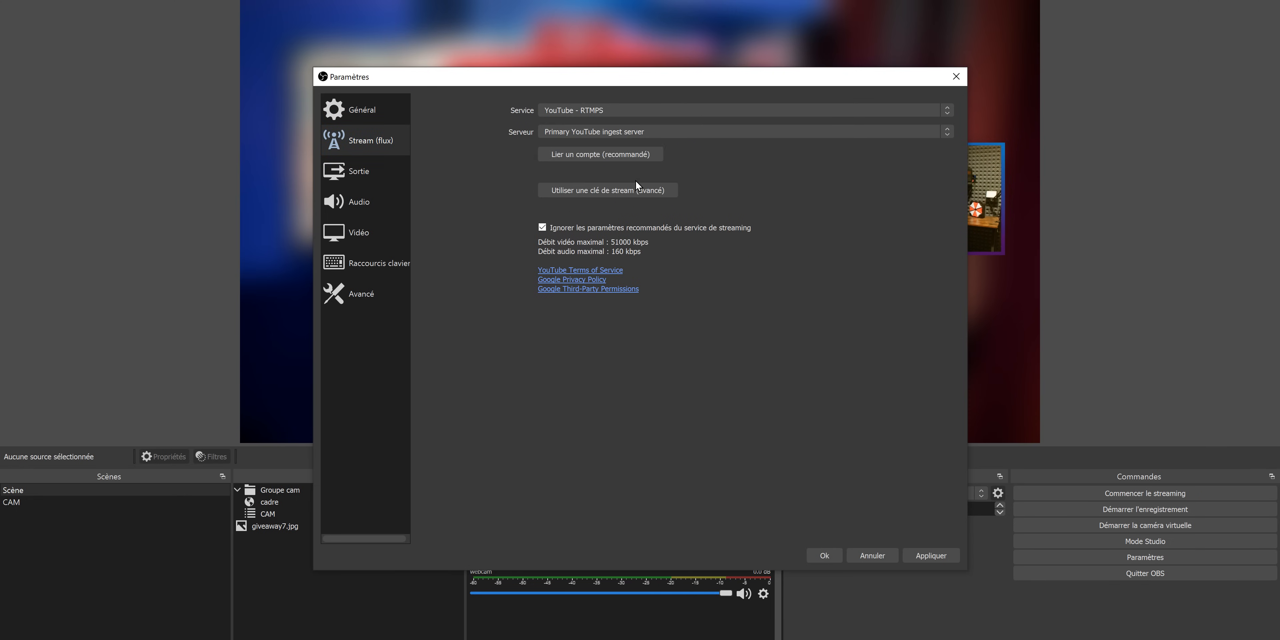
{"action": "left_click", "coordinate": [606, 191]}
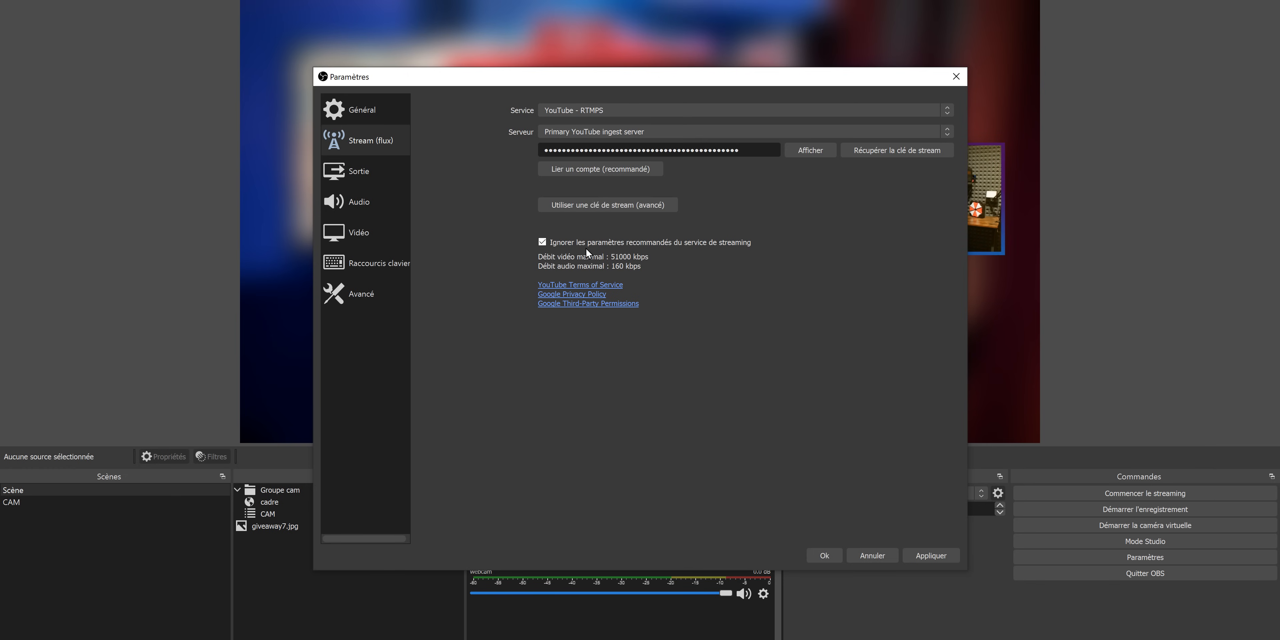
{"action": "left_click", "coordinate": [594, 109]}
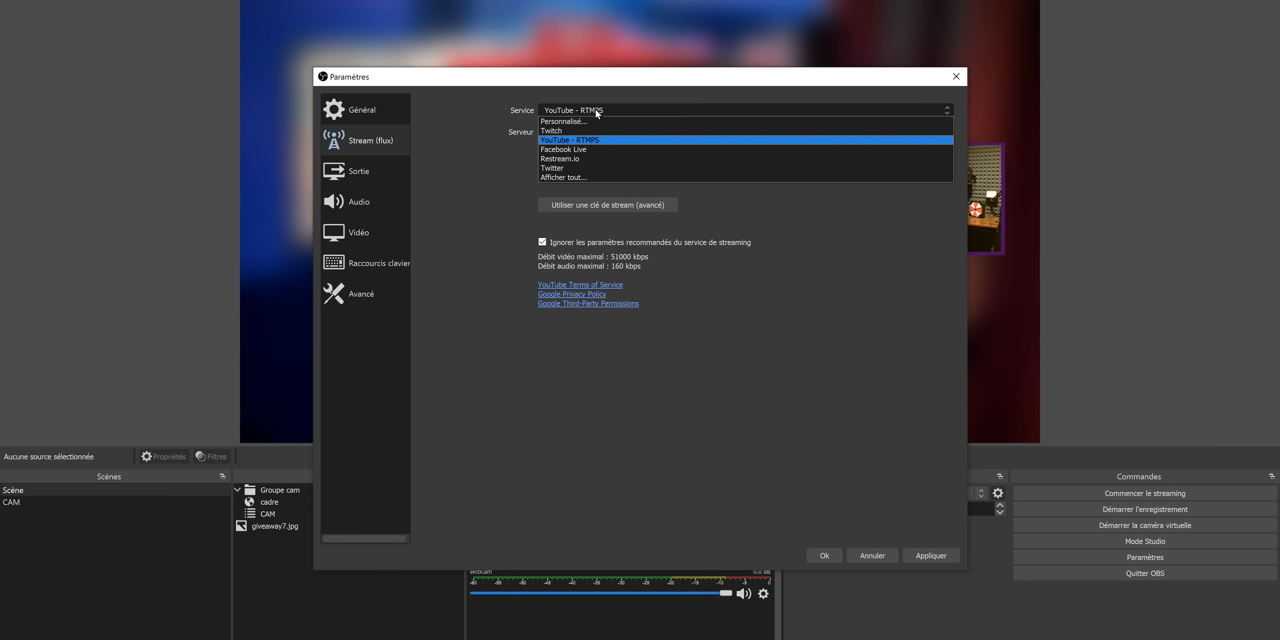
{"action": "left_click", "coordinate": [589, 132]}
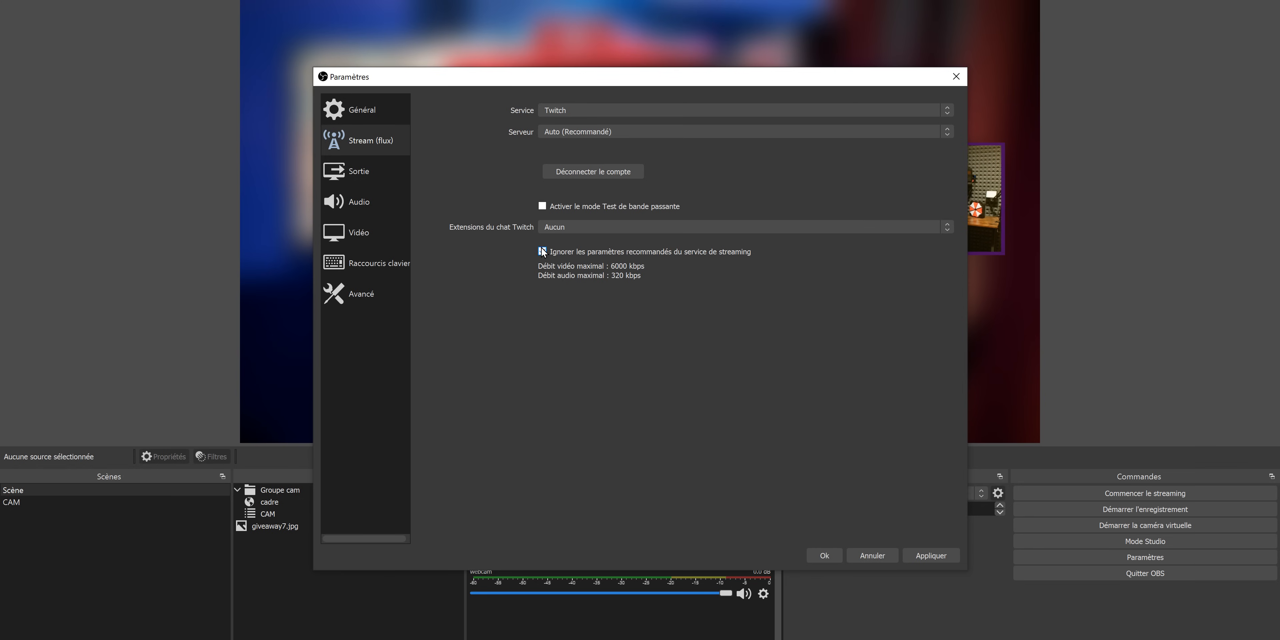
Step: Set the streaming output bitrate to 8000 Kbps
{"action": "left_click", "coordinate": [360, 176]}
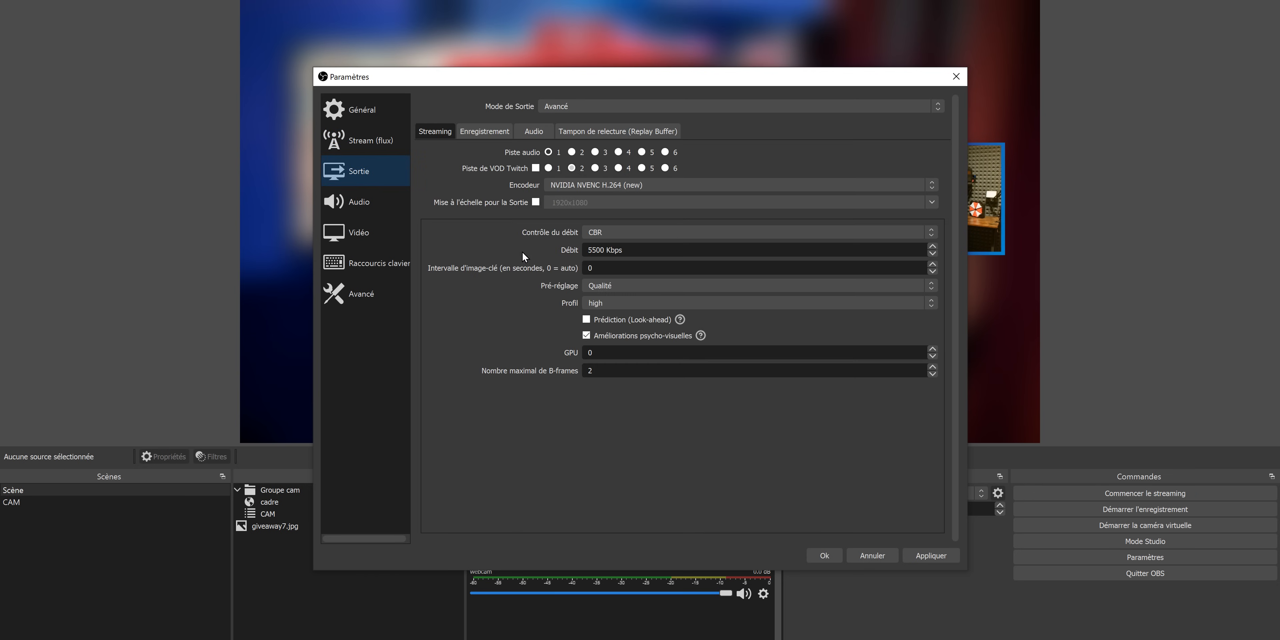
{"action": "double_click", "coordinate": [596, 250]}
{"action": "type", "text": "8000"}
Step: Enable ignoring the streaming service's recommended settings for Twitch and accept the warning
{"action": "left_click", "coordinate": [372, 140]}
{"action": "left_click", "coordinate": [541, 251]}
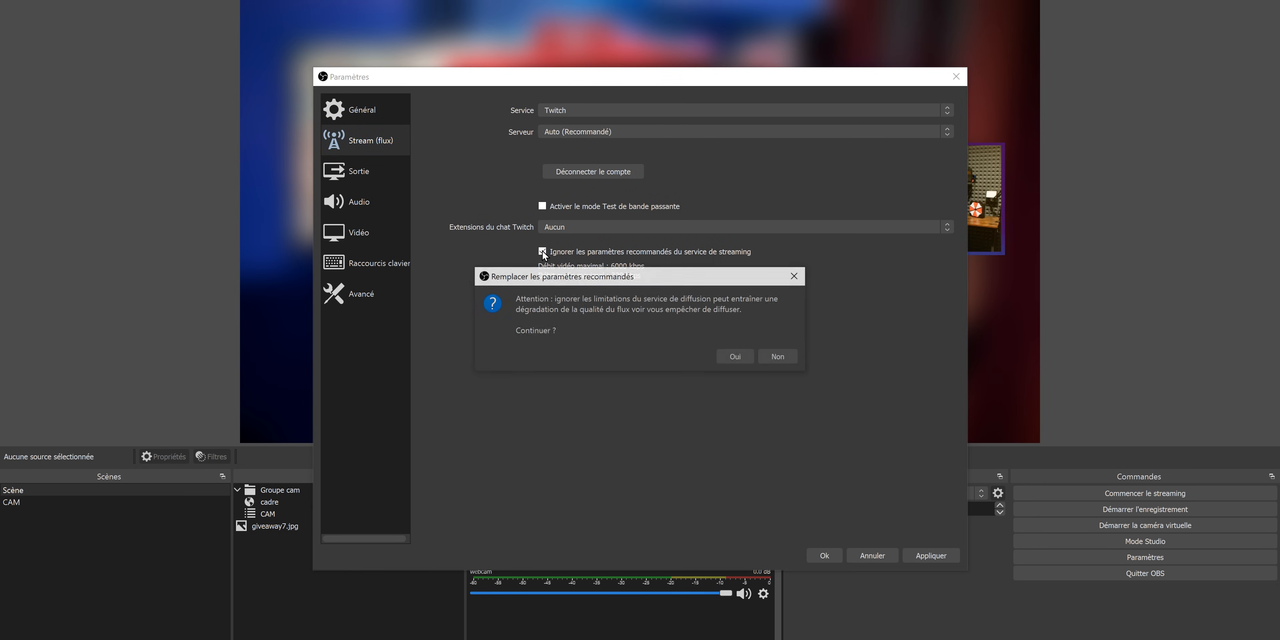
{"action": "left_click", "coordinate": [736, 352]}
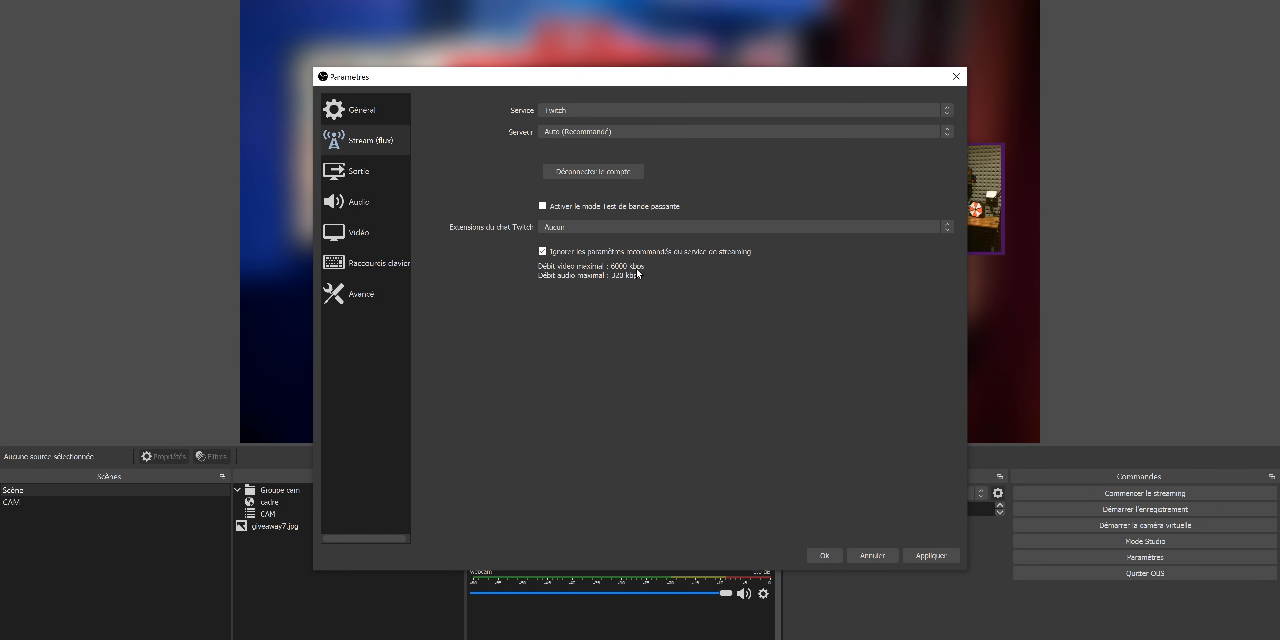
Step: In the advanced settings, switch the YUV colour range to Complète and back to Partielle
{"action": "left_click", "coordinate": [395, 293]}
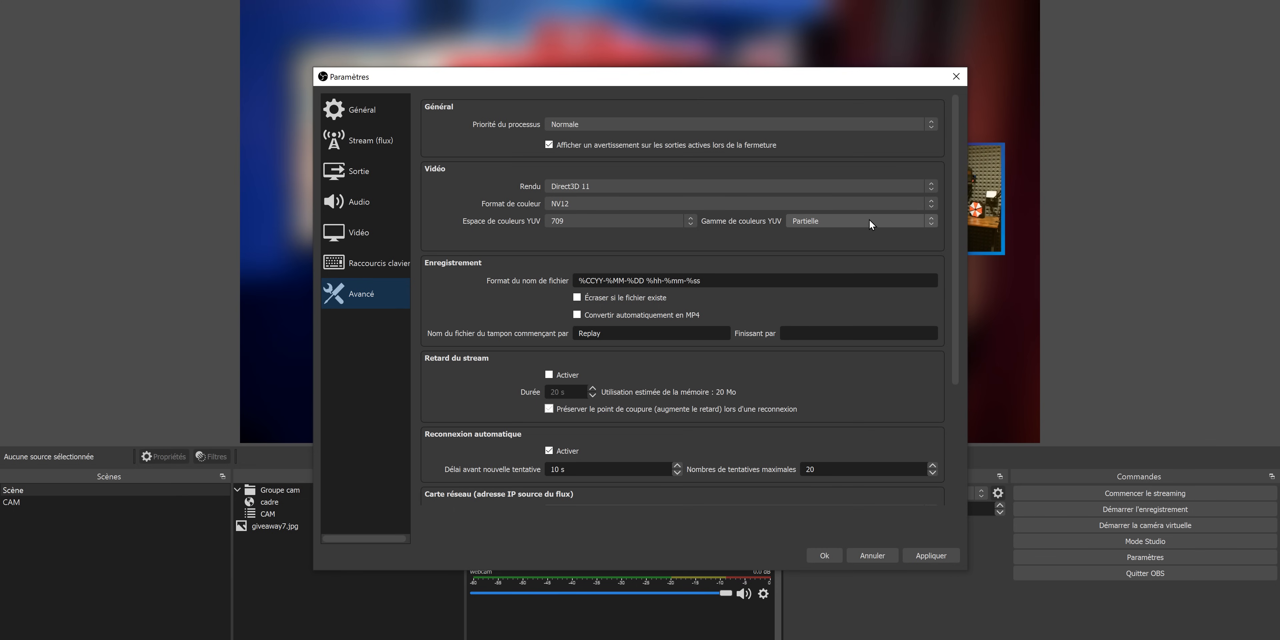
{"action": "left_click", "coordinate": [814, 220]}
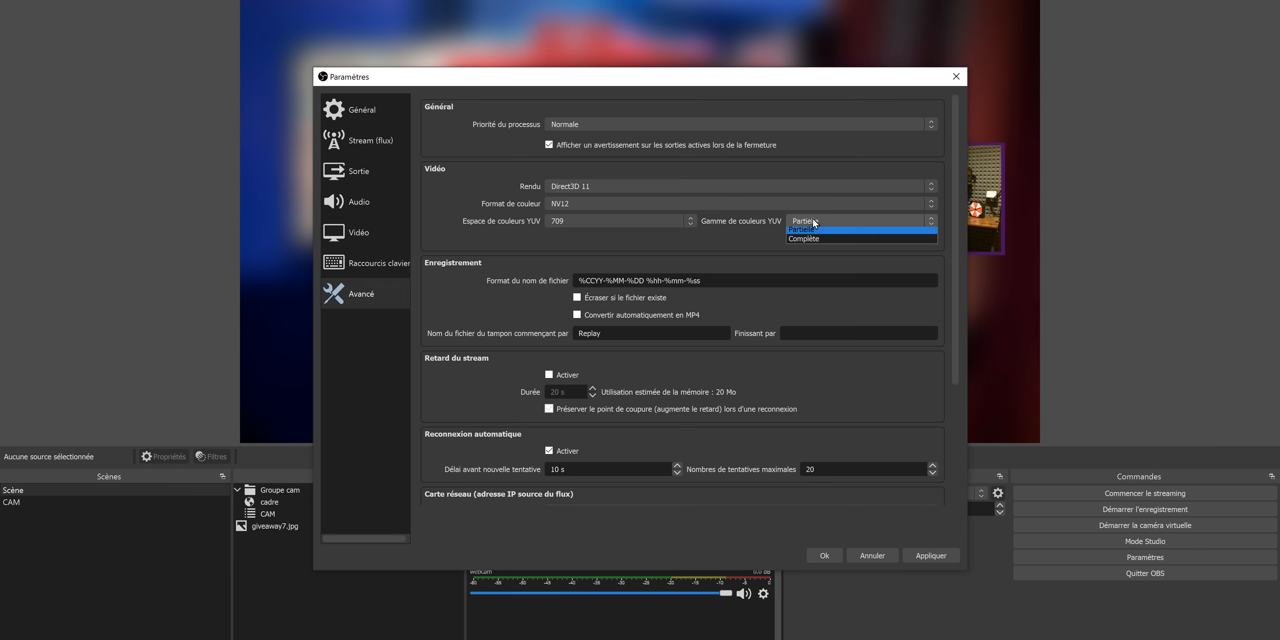
{"action": "left_click", "coordinate": [818, 241]}
{"action": "left_click", "coordinate": [821, 223]}
{"action": "left_click", "coordinate": [819, 230]}
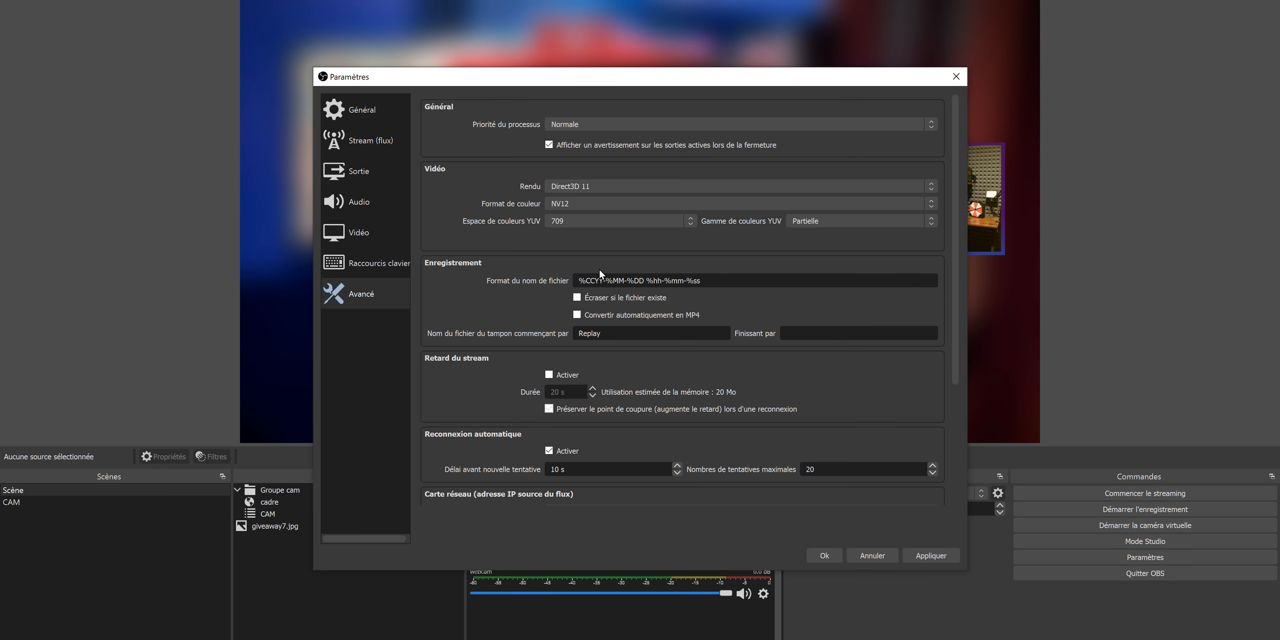
Step: Bind the stream's network card to [Ethernet 4] 192.168.0.109 in the advanced settings
{"action": "scroll", "coordinate": [486, 355], "scroll_direction": "down", "scroll_amount": 5}
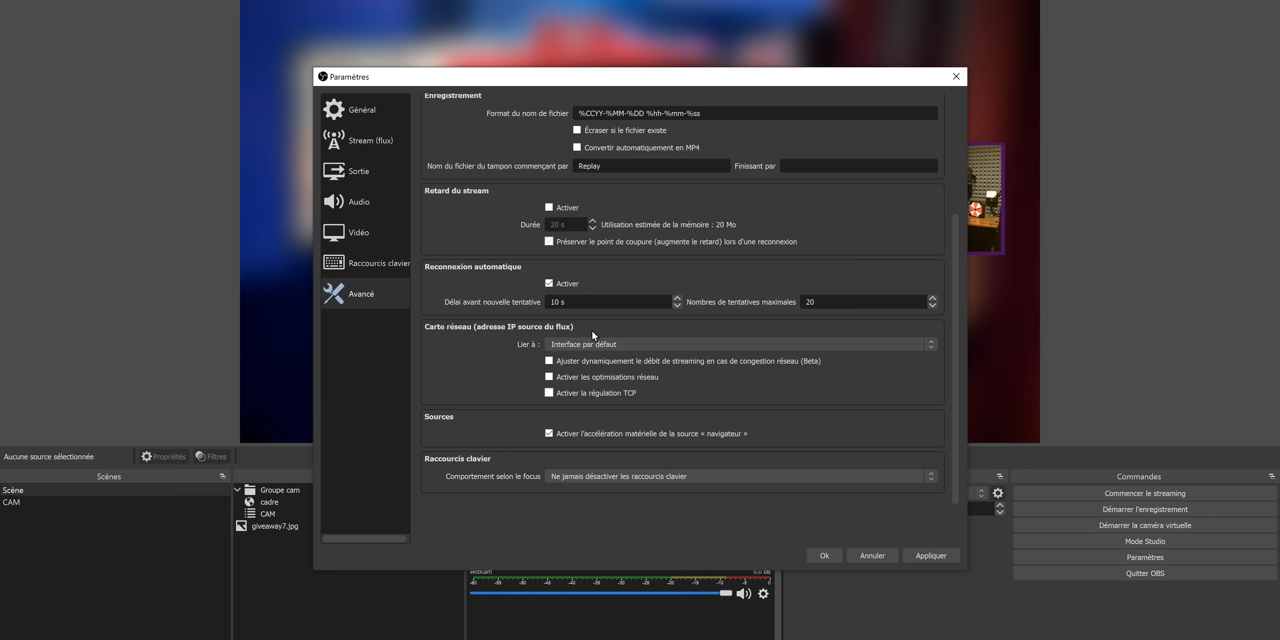
{"action": "left_click", "coordinate": [643, 345]}
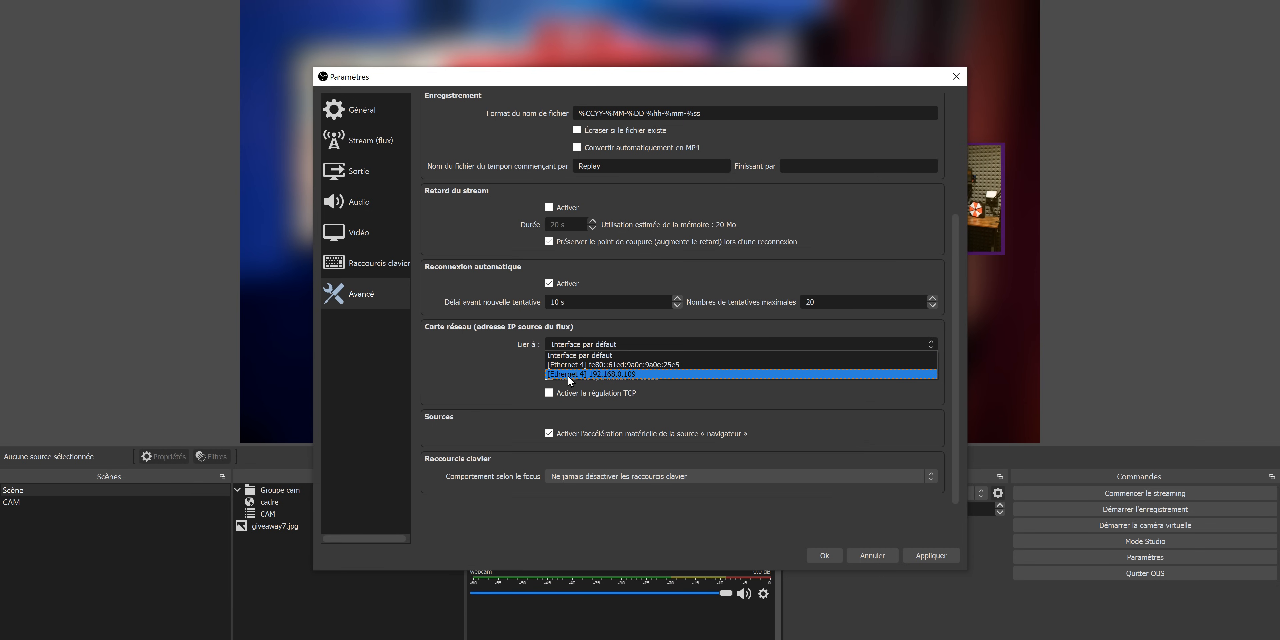
{"action": "left_click", "coordinate": [623, 374]}
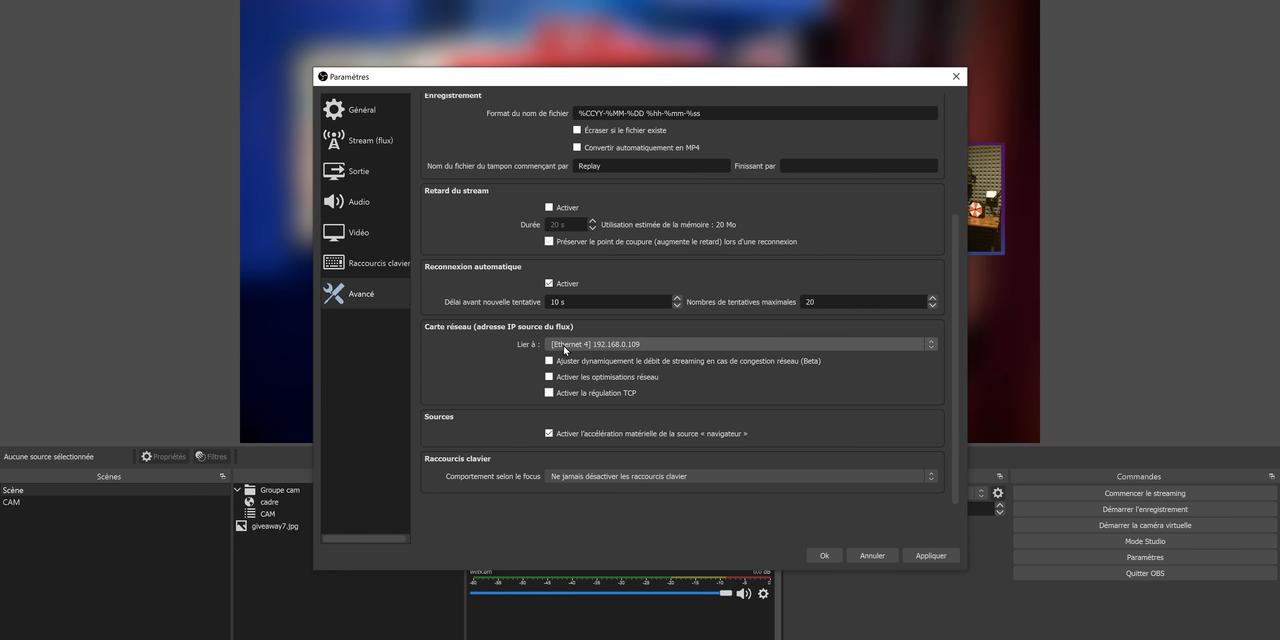
Step: Enable the network optimisations option, and apply a base canvas resolution of 3840x2160 in the video settings
{"action": "left_click", "coordinate": [550, 378]}
{"action": "left_click", "coordinate": [369, 235]}
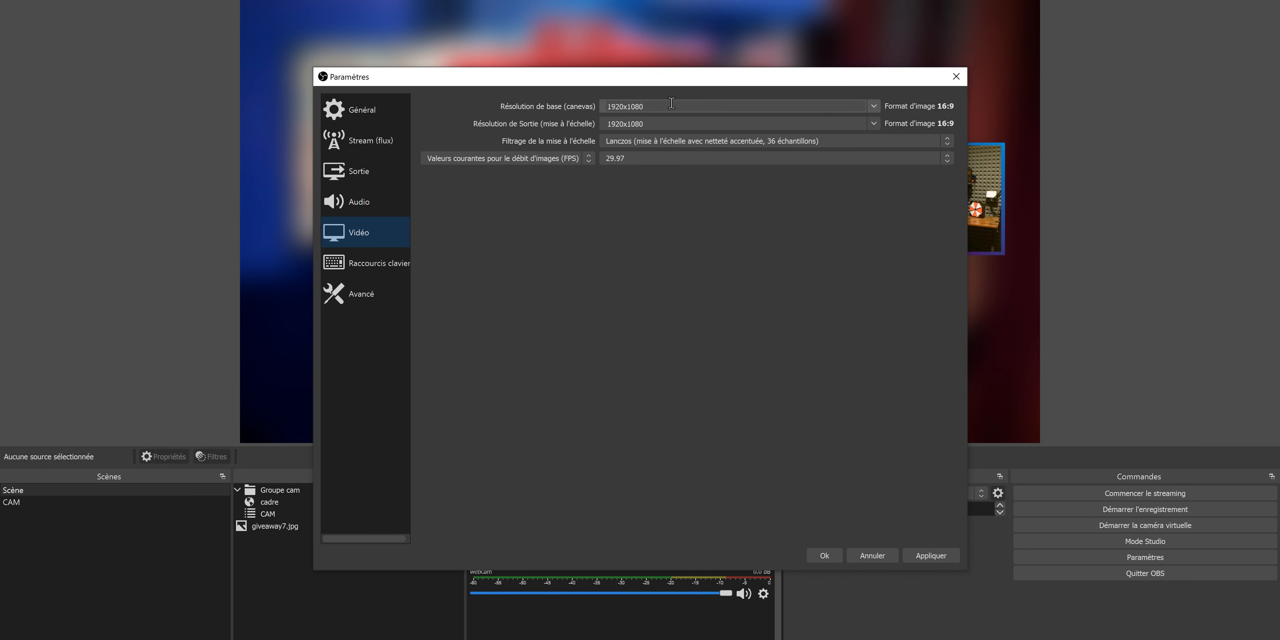
{"action": "left_click", "coordinate": [876, 106]}
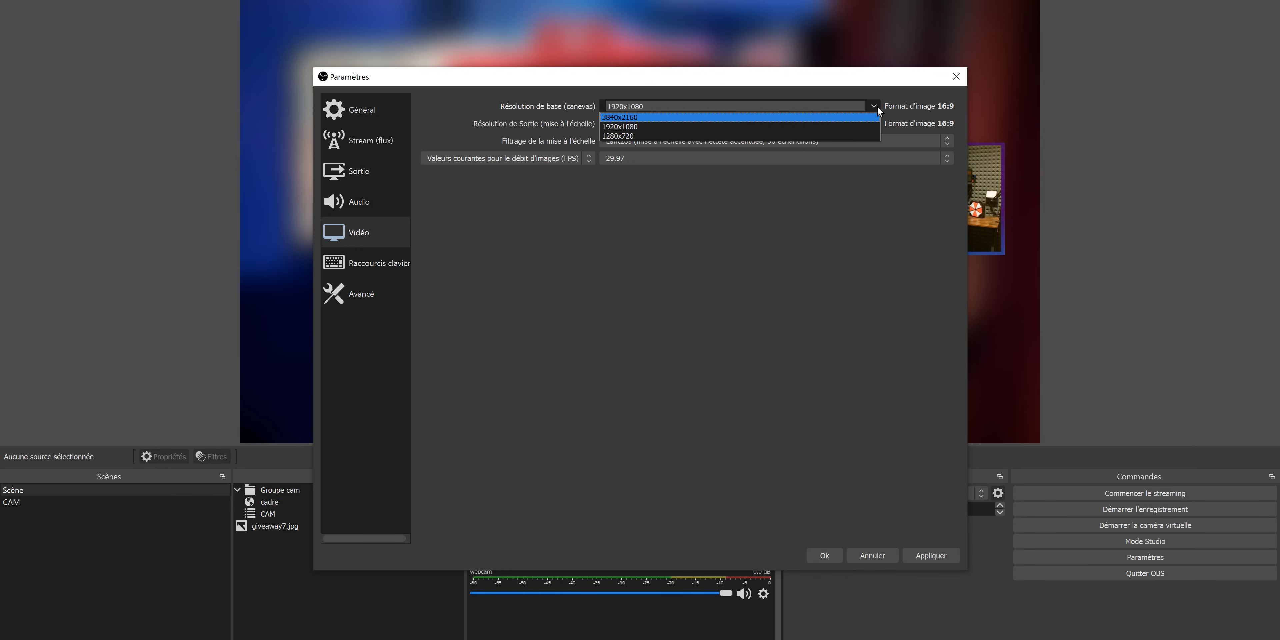
{"action": "left_click", "coordinate": [619, 118]}
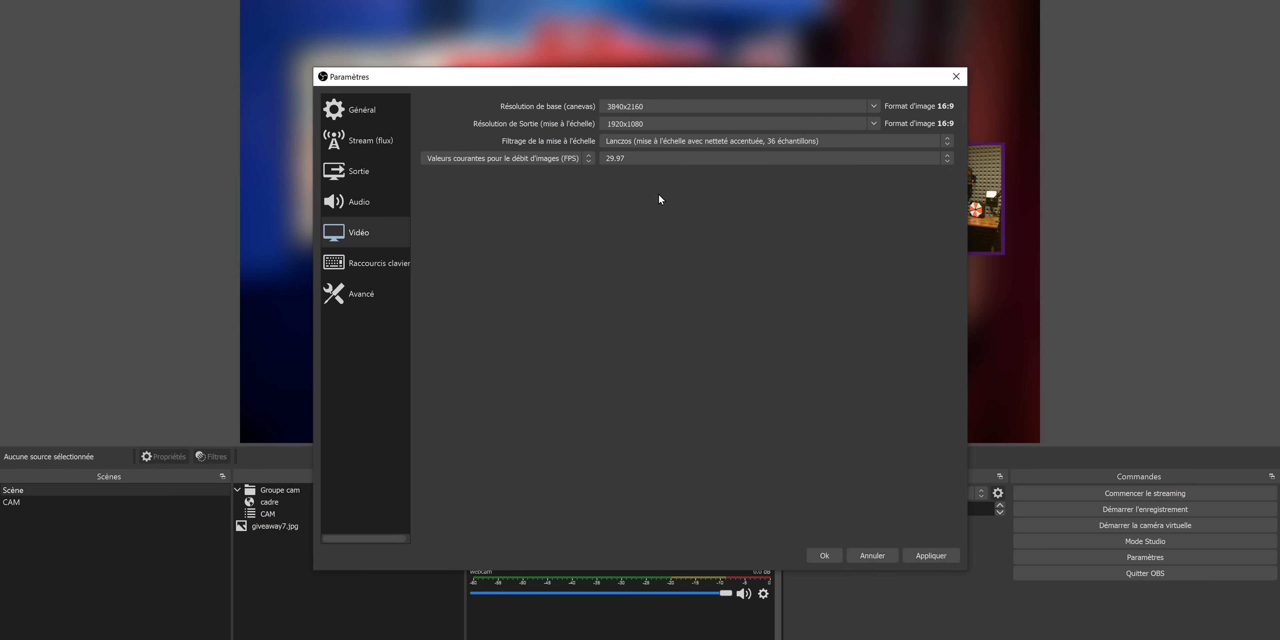
{"action": "left_click", "coordinate": [931, 552]}
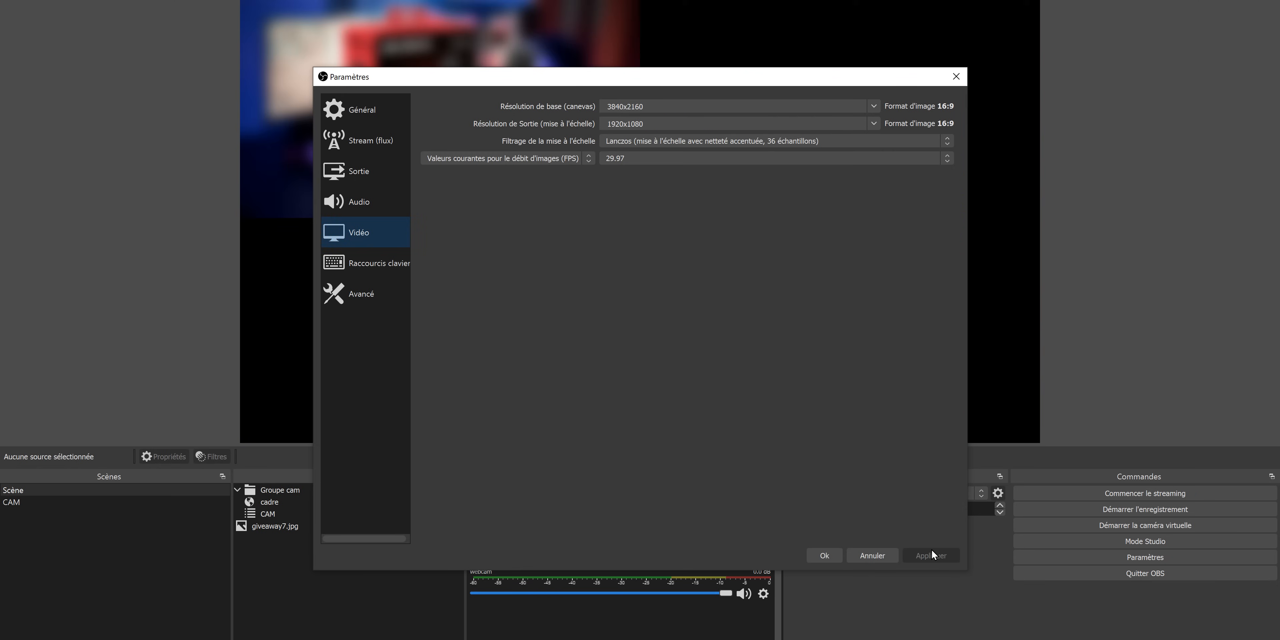
{"action": "left_click", "coordinate": [831, 555]}
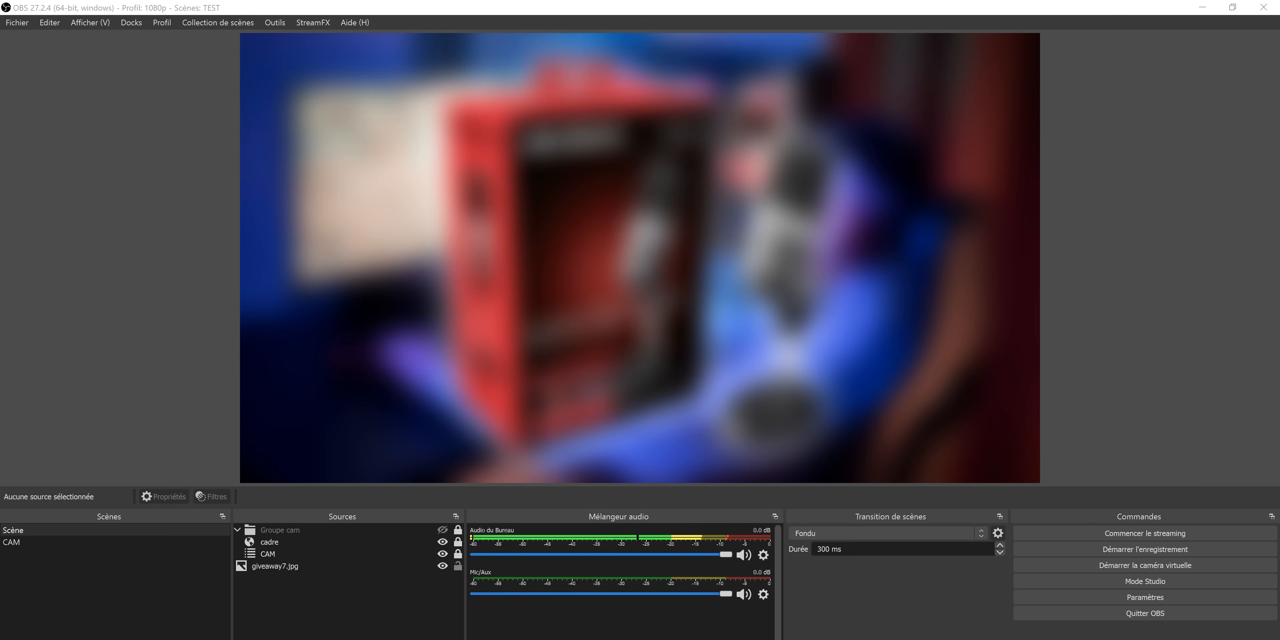
Step: Add the Zero Absolu Gaming-talking-banner-v1.webm overlay to the scene and try scaling it from its corner
{"action": "left_click_drag", "start_coordinate": [567, 390], "coordinate": [536, 297]}
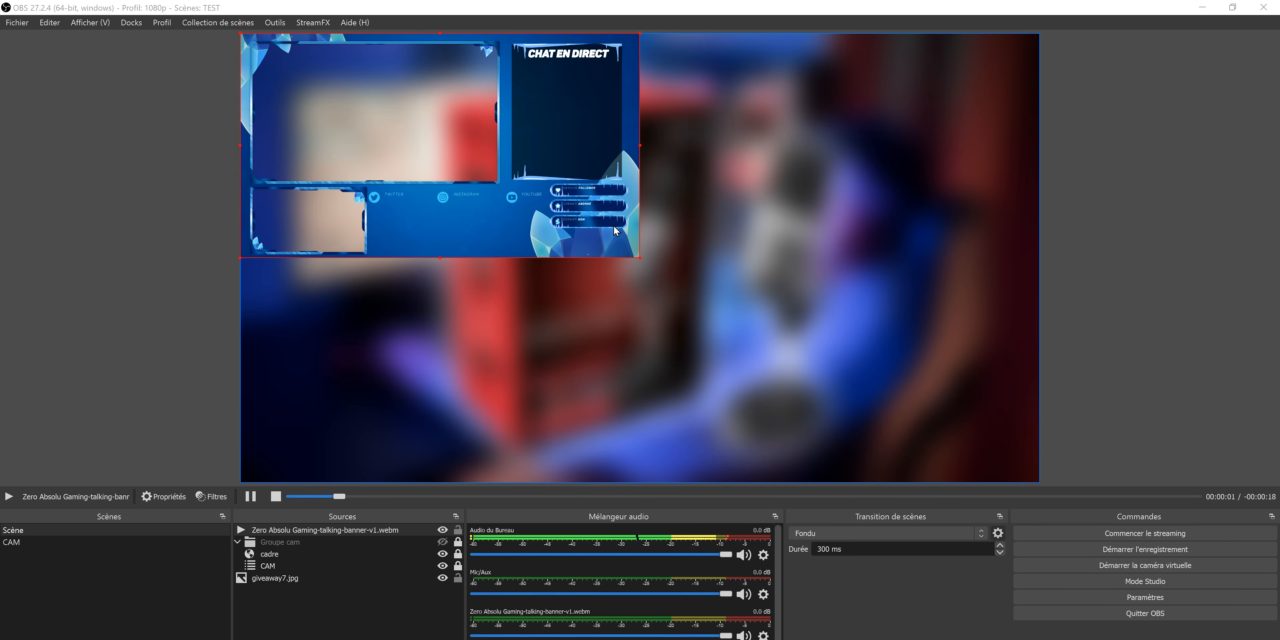
{"action": "left_click_drag", "start_coordinate": [639, 258], "coordinate": [583, 256]}
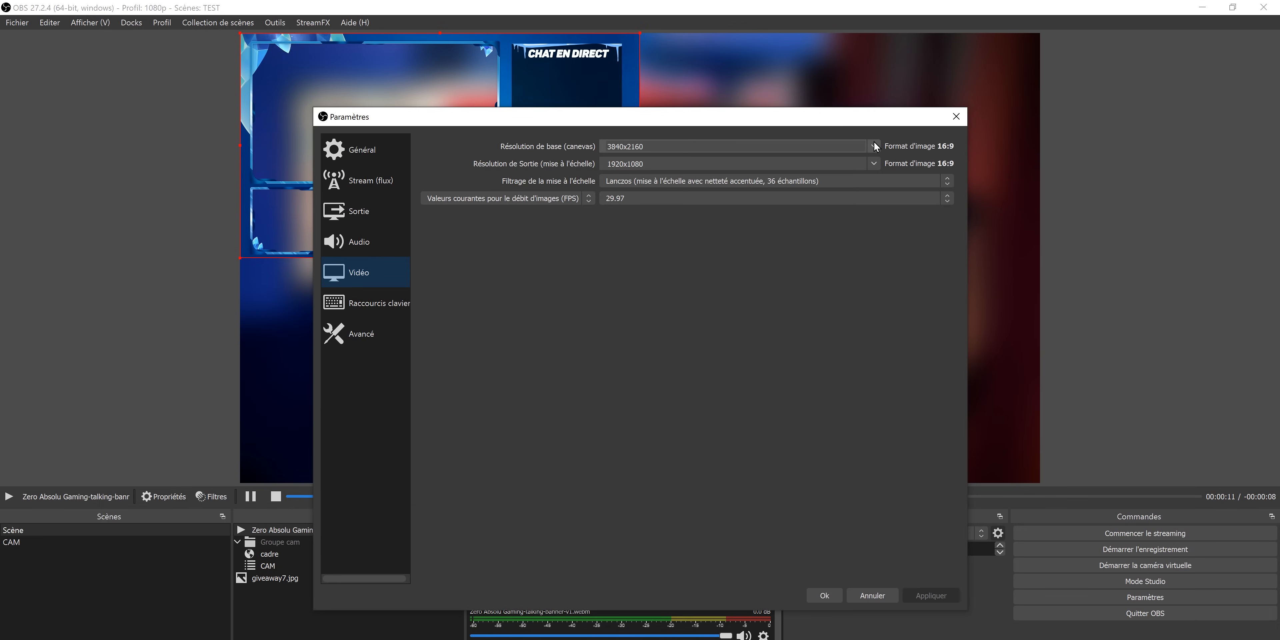
Step: Apply a base canvas resolution of 1920x1080 and resize giveaway7.jpg to fit the canvas
{"action": "left_click", "coordinate": [665, 146]}
{"action": "left_click", "coordinate": [709, 171]}
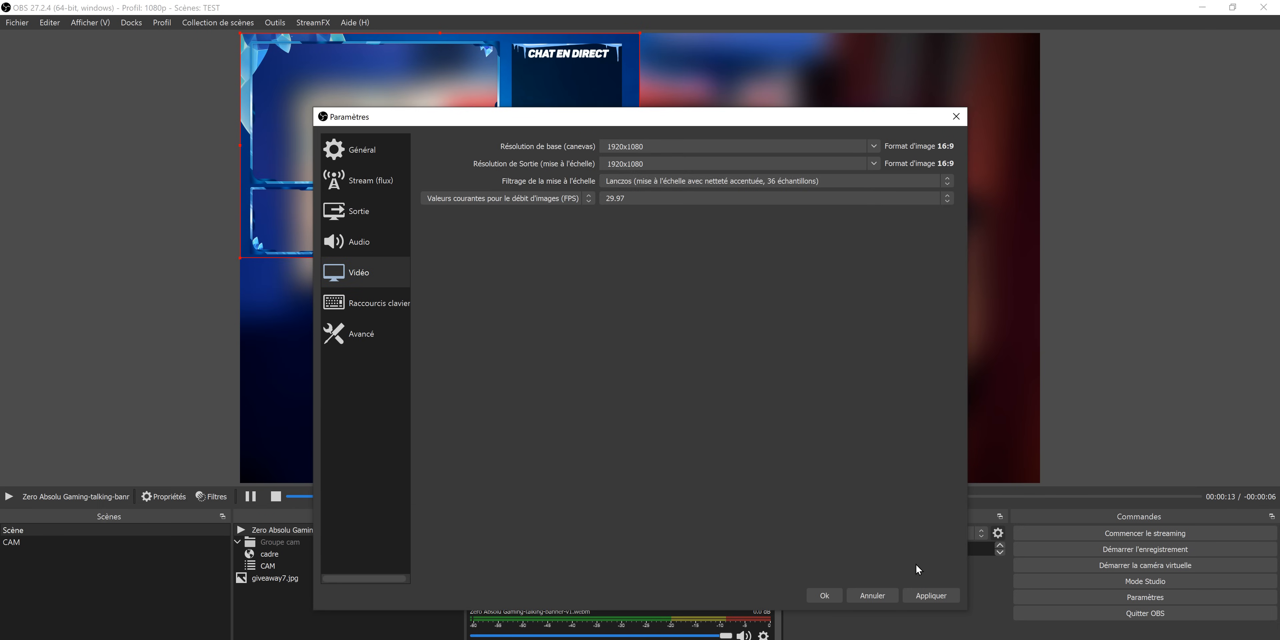
{"action": "left_click", "coordinate": [928, 595]}
{"action": "left_click", "coordinate": [824, 595]}
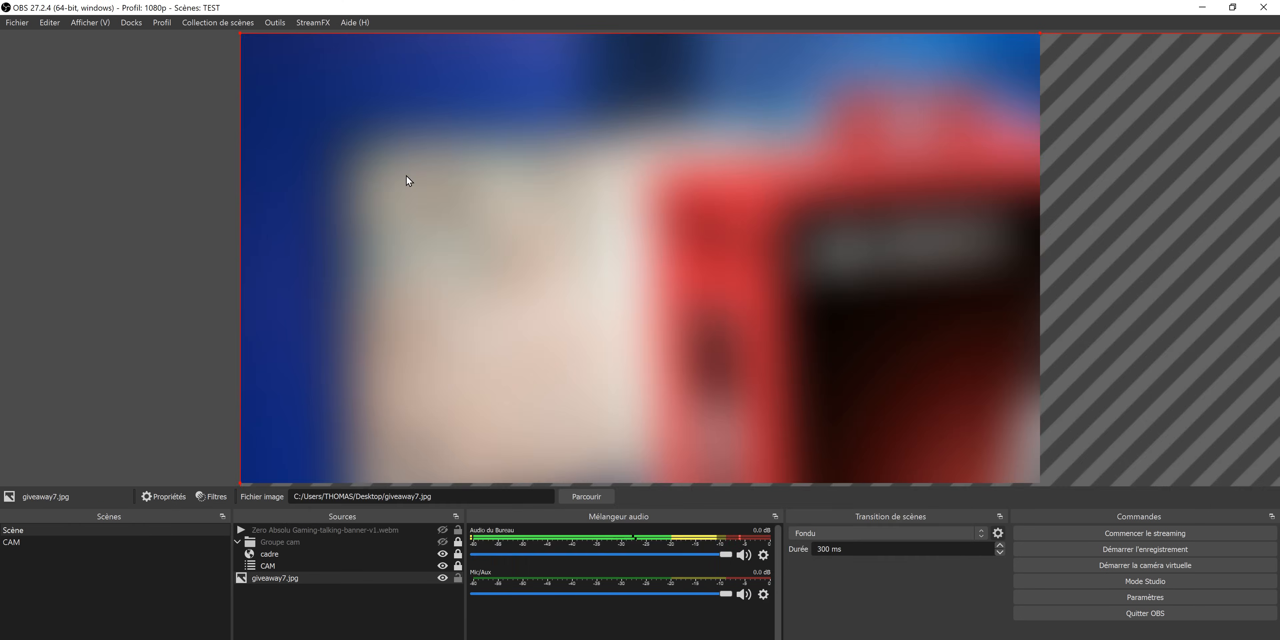
{"action": "left_click_drag", "start_coordinate": [406, 175], "coordinate": [309, 47]}
{"action": "left_click_drag", "start_coordinate": [765, 329], "coordinate": [1038, 482]}
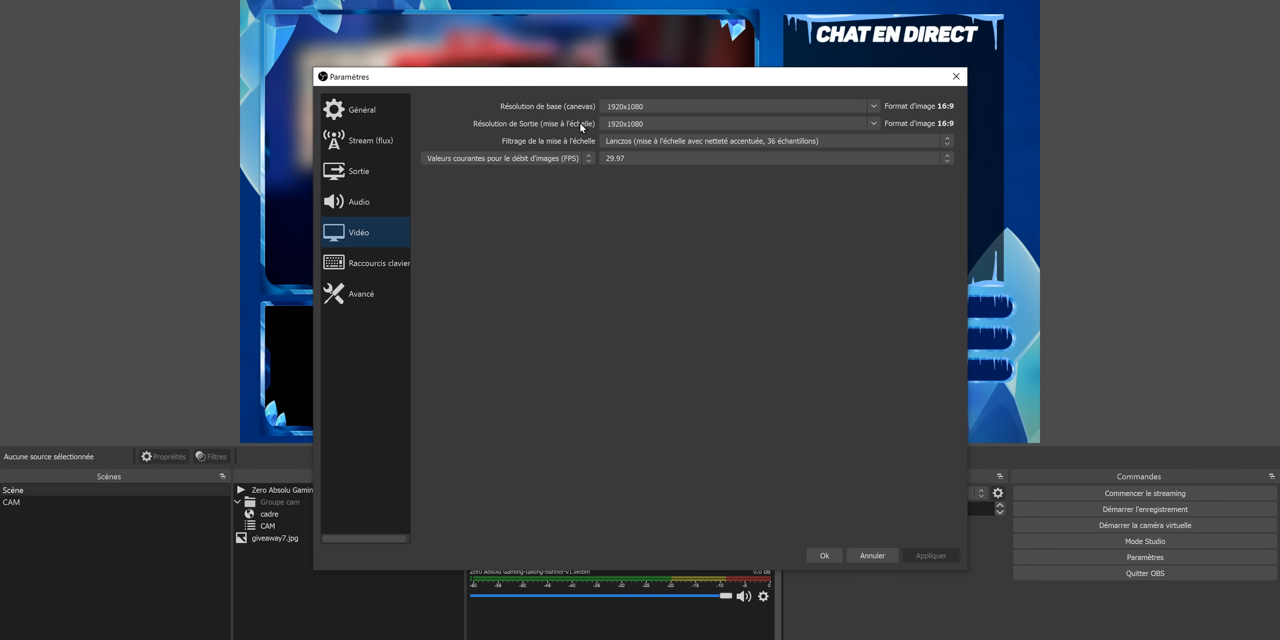
Step: With a 3840x2160 base canvas, try output resolutions of 1280x720, 1920x1080, 2560x1440 and 3840x2160
{"action": "left_click", "coordinate": [874, 123]}
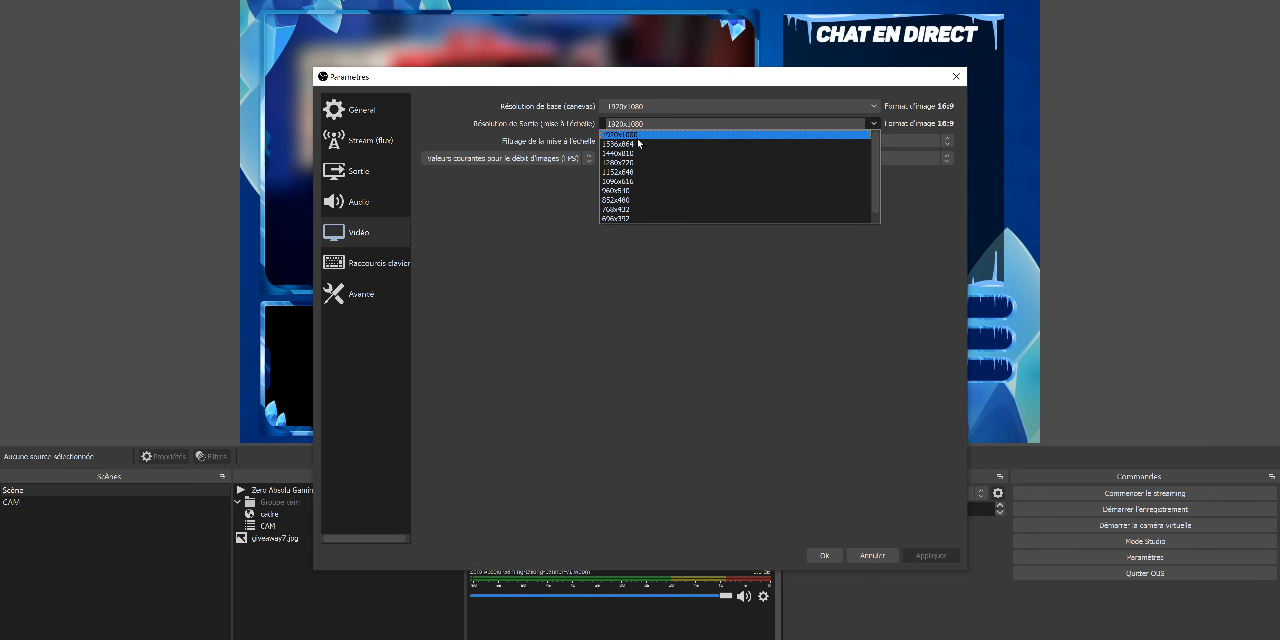
{"action": "left_click", "coordinate": [637, 162]}
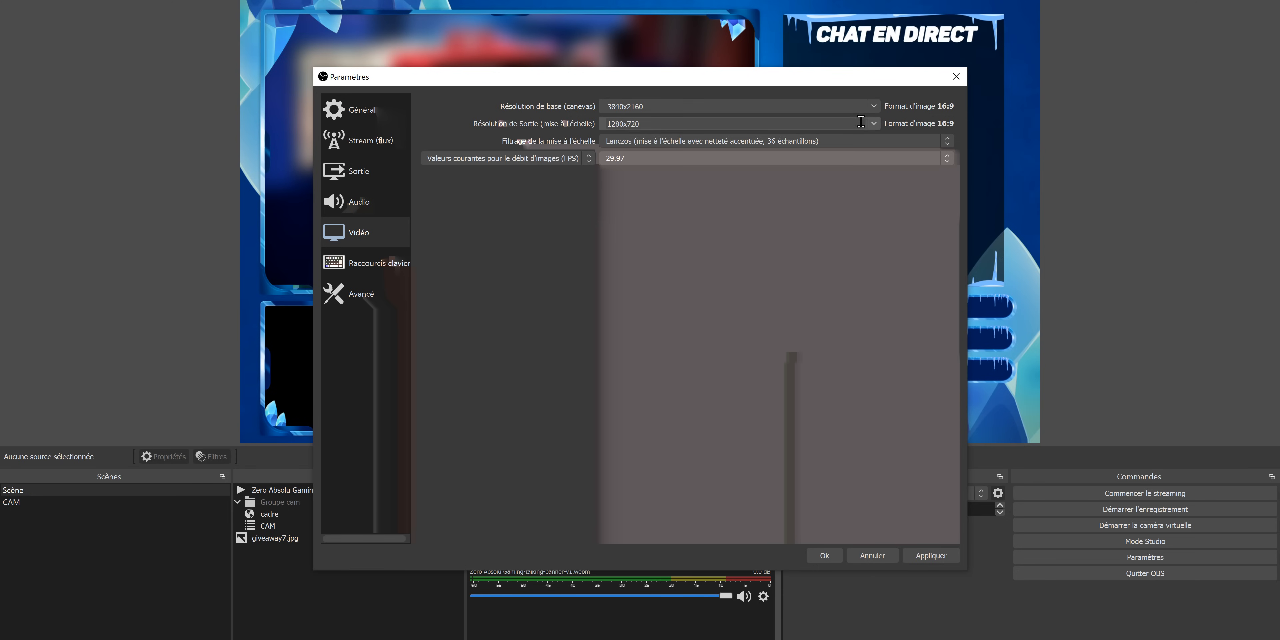
{"action": "left_click", "coordinate": [873, 123]}
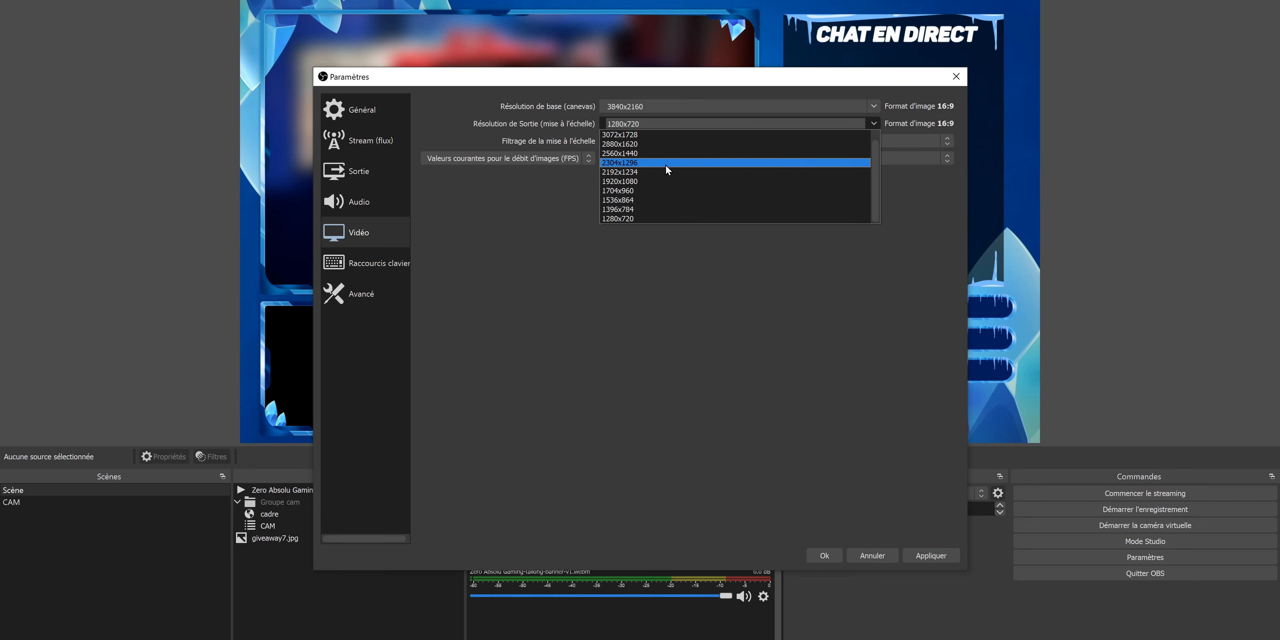
{"action": "left_click", "coordinate": [630, 180]}
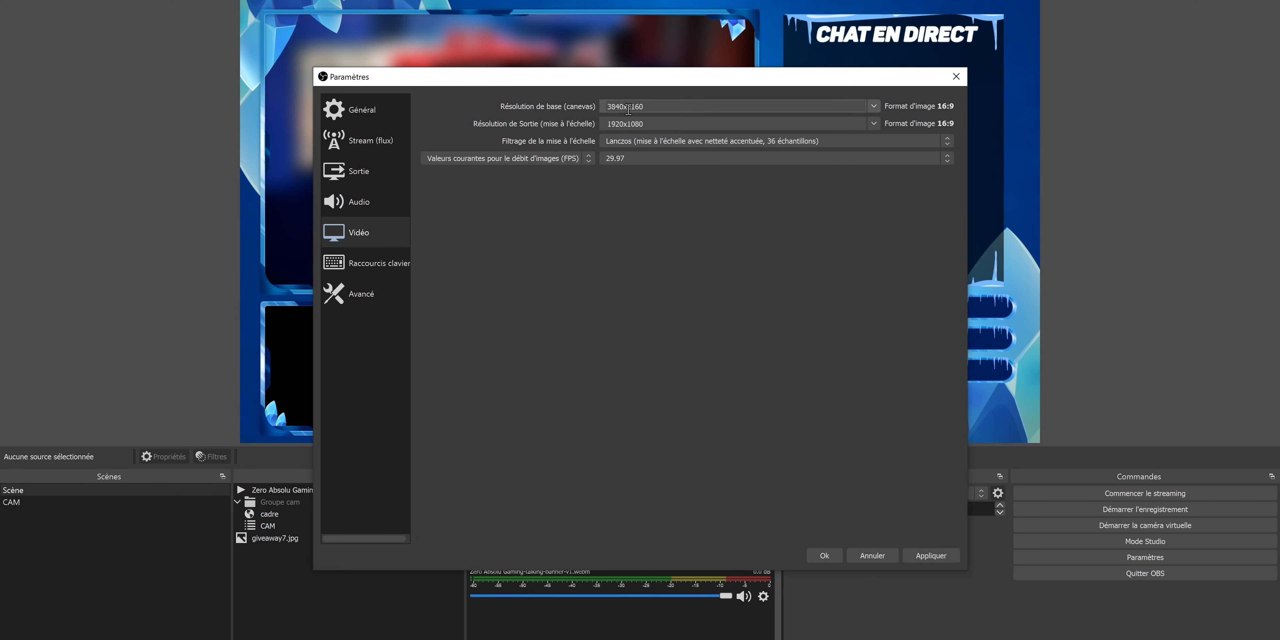
{"action": "left_click", "coordinate": [873, 125]}
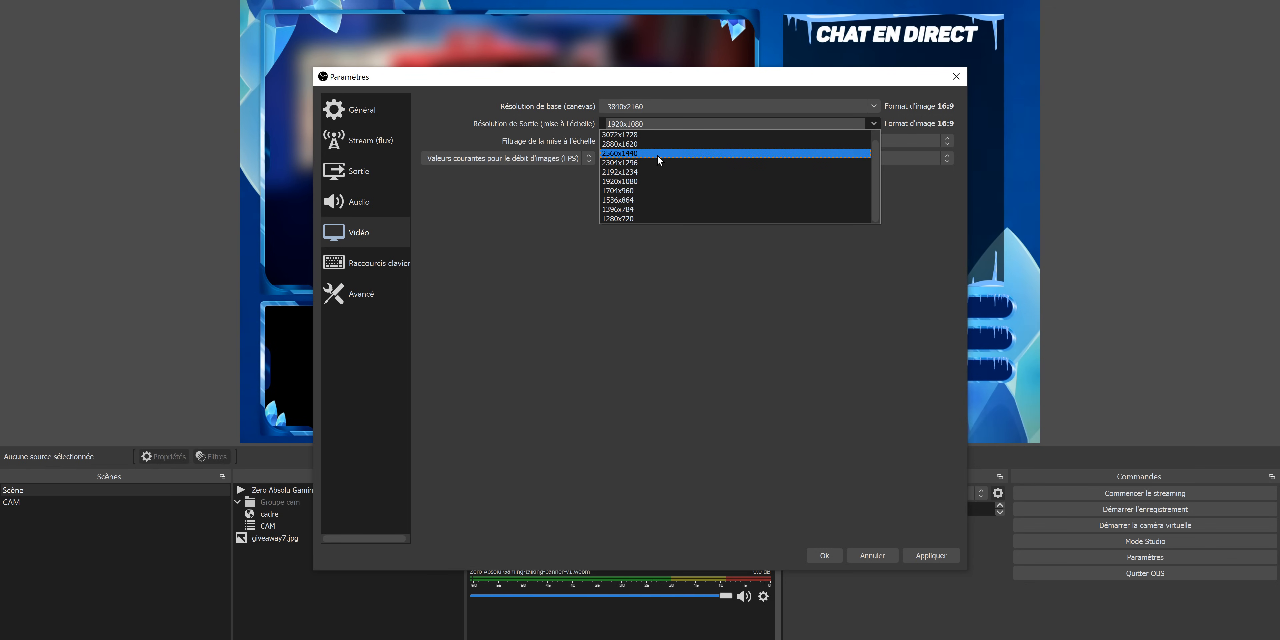
{"action": "left_click", "coordinate": [657, 156]}
{"action": "left_click", "coordinate": [860, 126]}
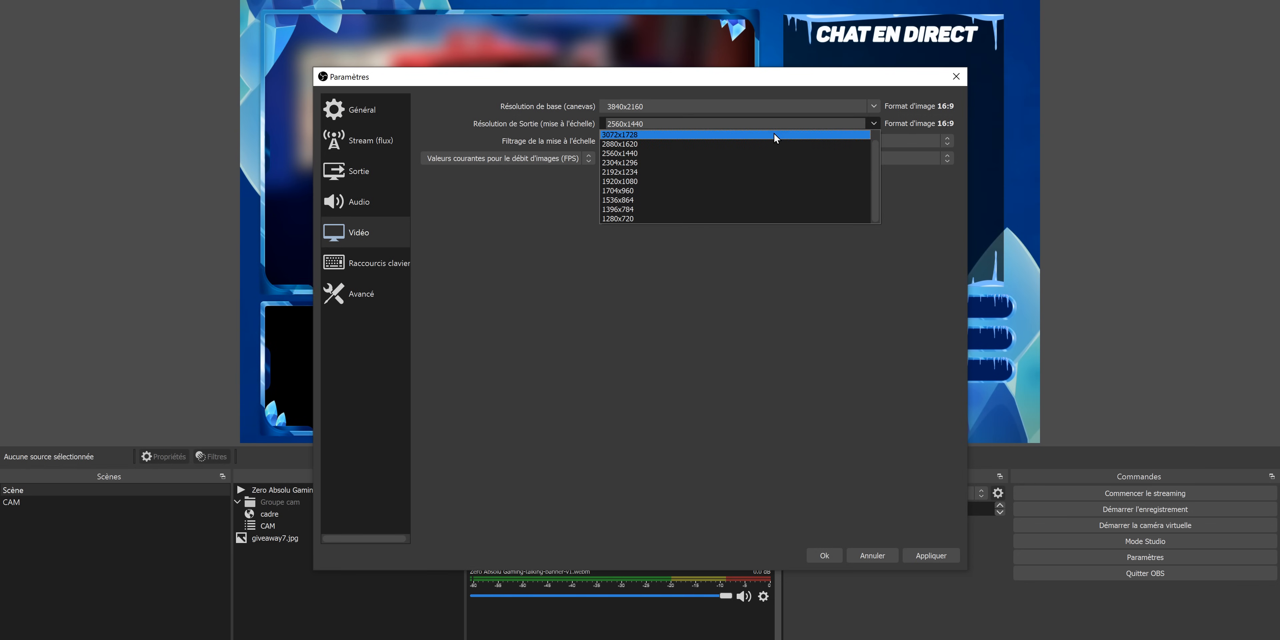
{"action": "left_click", "coordinate": [731, 134]}
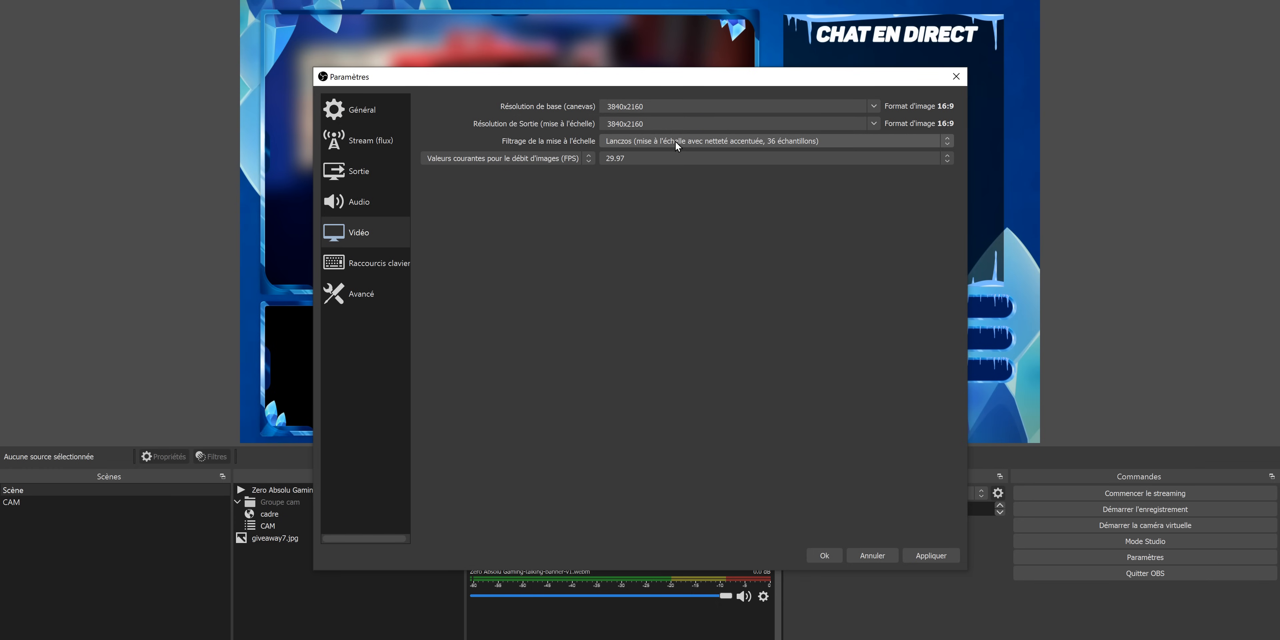
Step: Set the output resolution to 1920x1080 and select Lanczos with 36 samples as the scaling filter
{"action": "left_click", "coordinate": [799, 141]}
{"action": "left_click", "coordinate": [811, 141]}
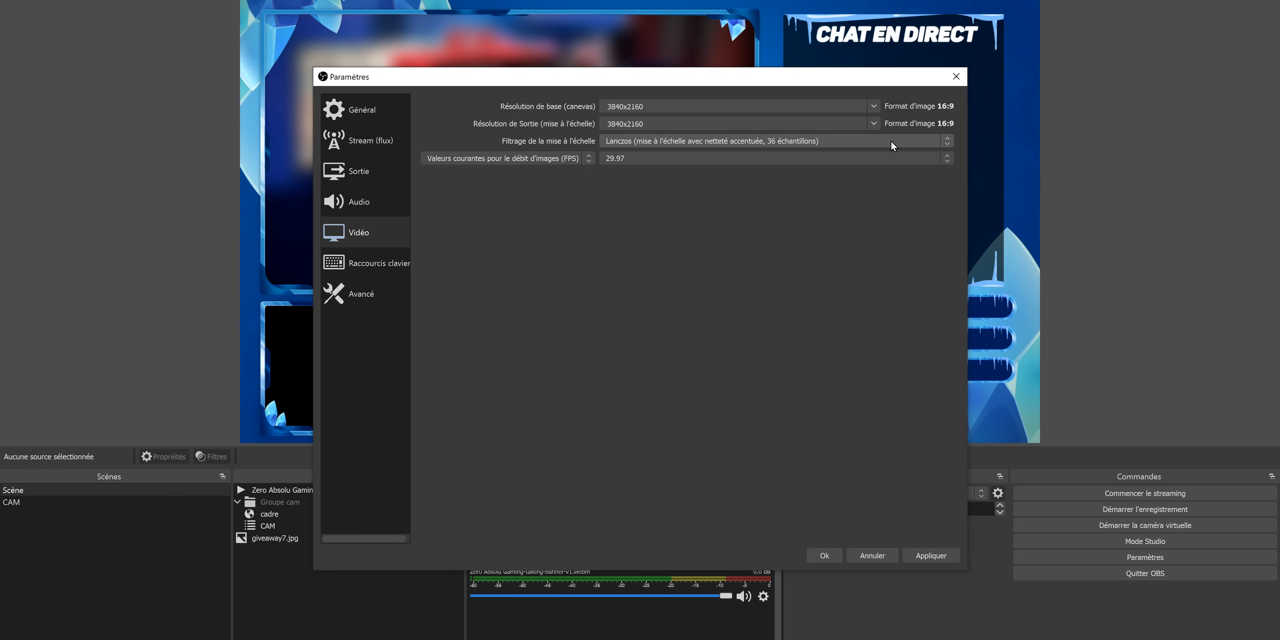
{"action": "left_click", "coordinate": [875, 124]}
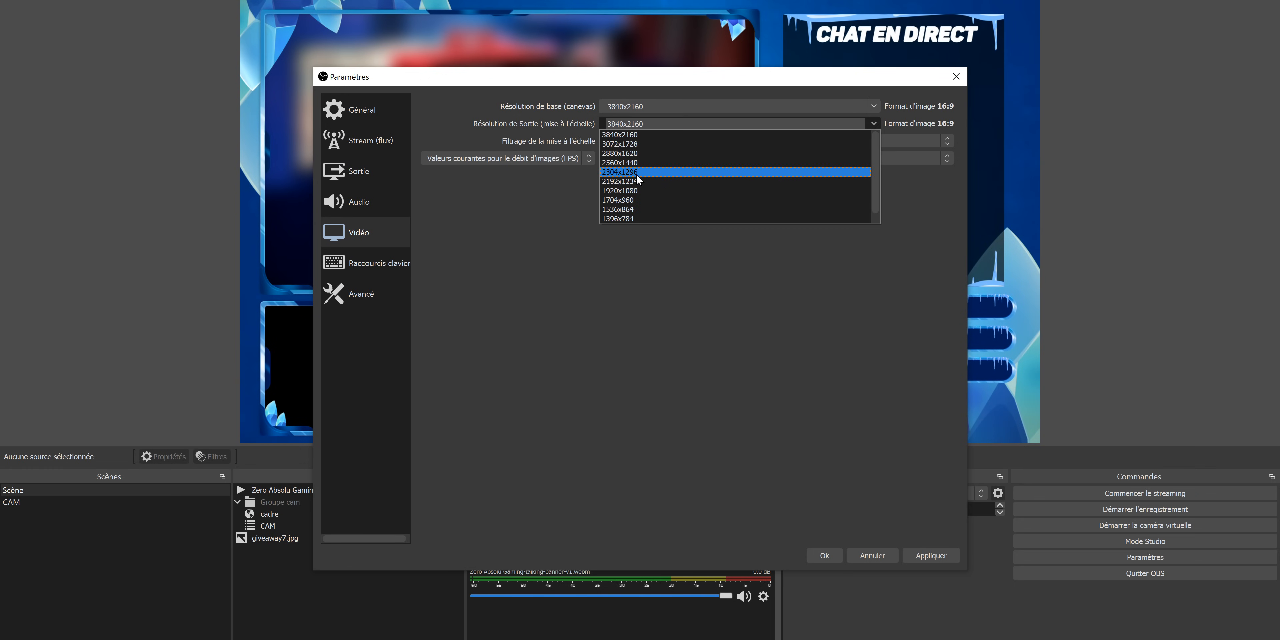
{"action": "left_click", "coordinate": [640, 190]}
{"action": "left_click", "coordinate": [681, 142]}
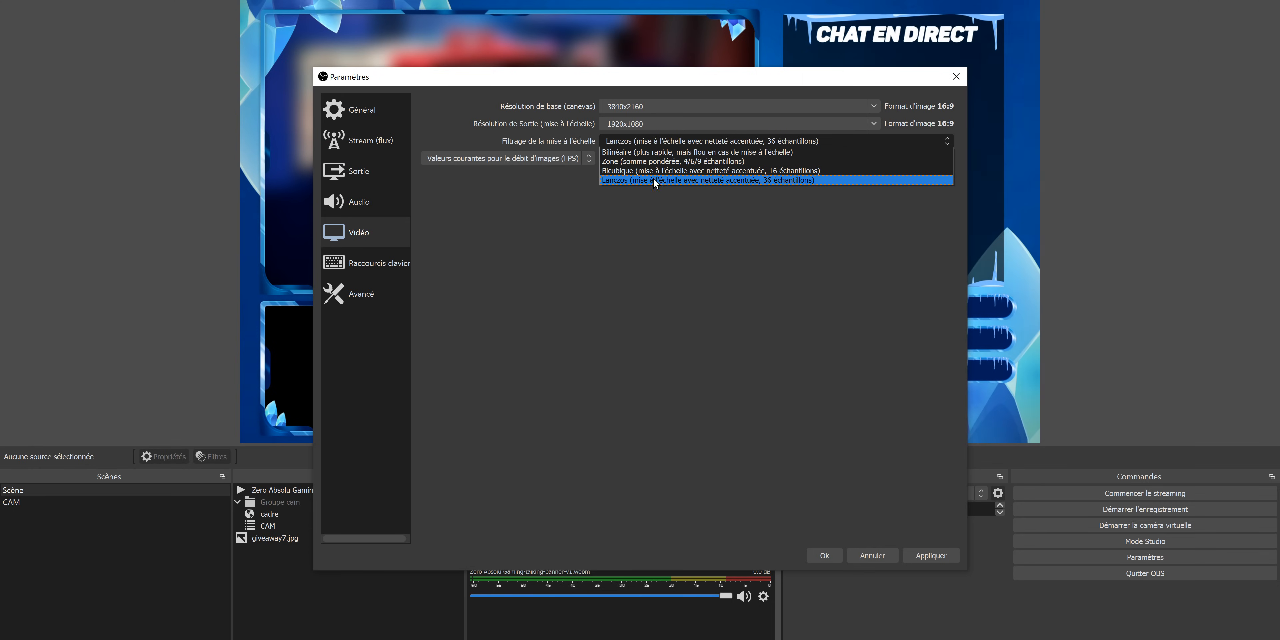
{"action": "left_click", "coordinate": [657, 178]}
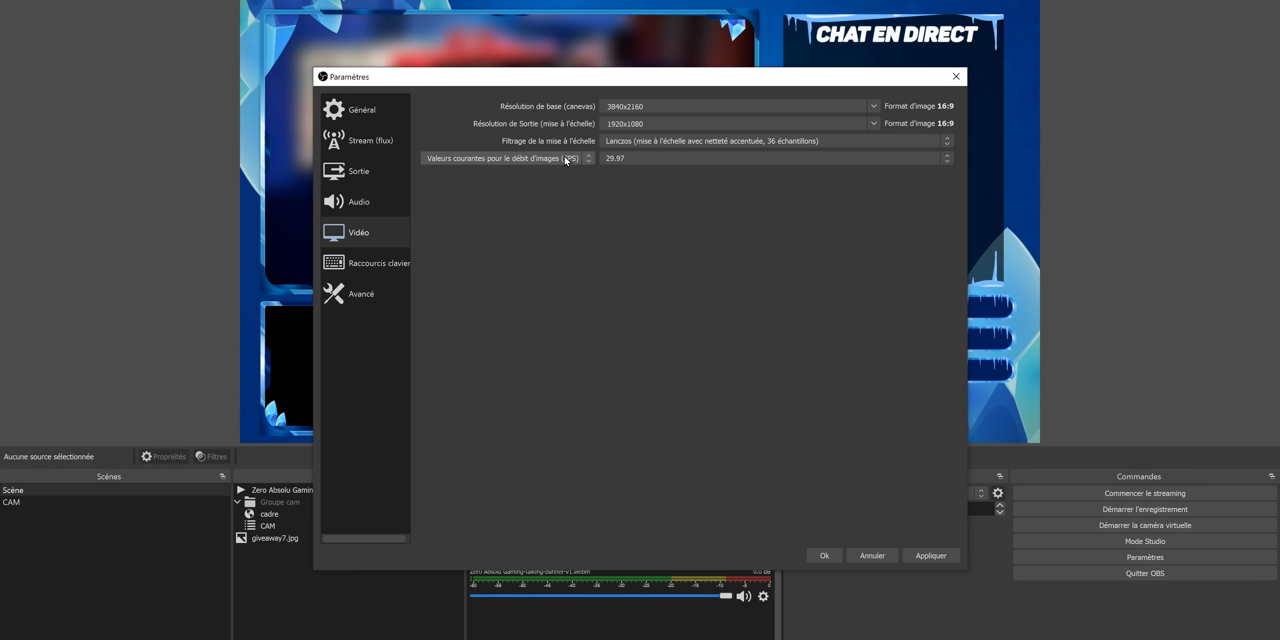
Step: Switch the common FPS value to 60, to 30 and finally to 50 PAL
{"action": "left_click", "coordinate": [632, 157]}
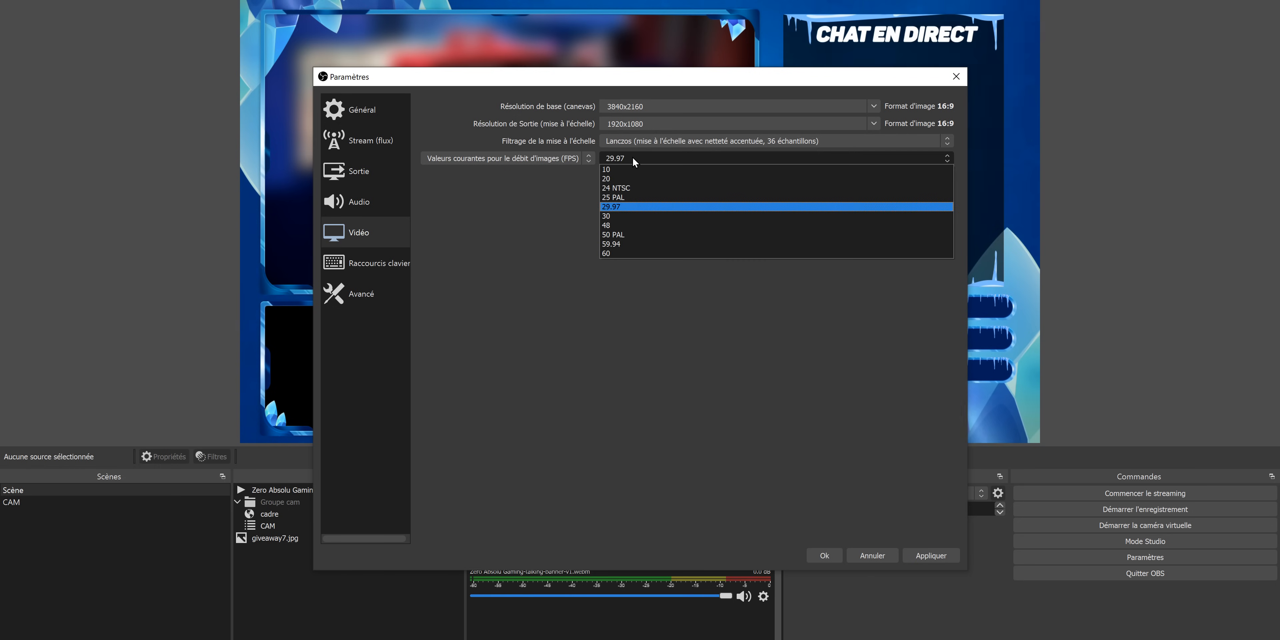
{"action": "left_click", "coordinate": [624, 253]}
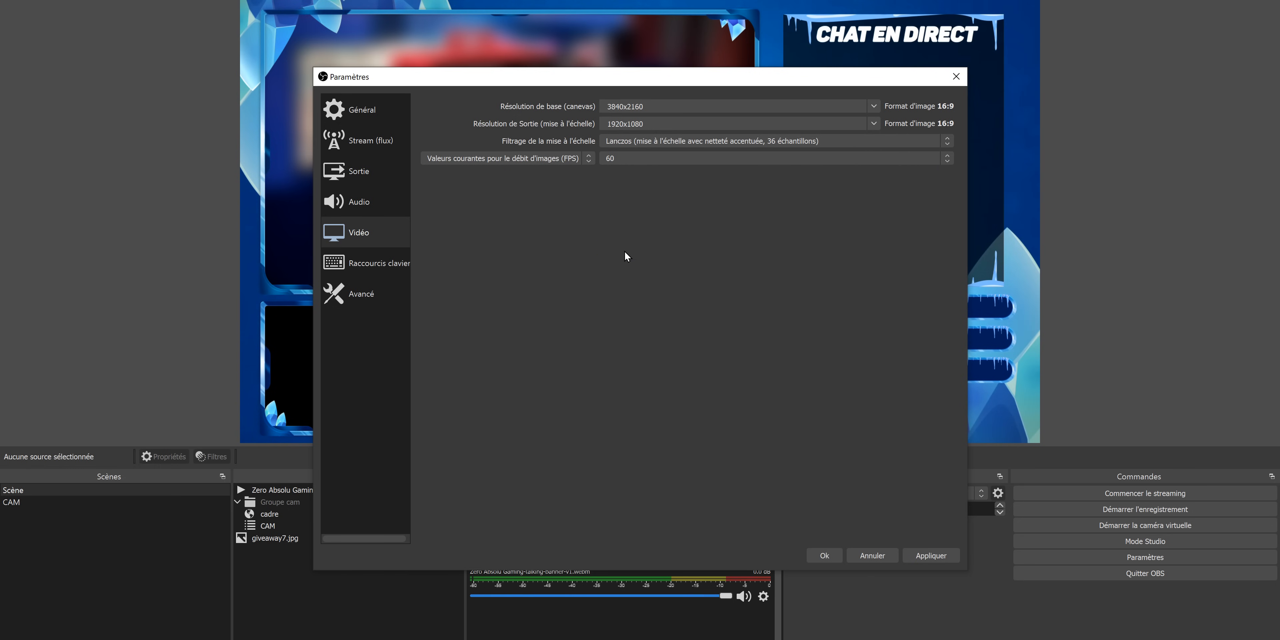
{"action": "left_click", "coordinate": [641, 158]}
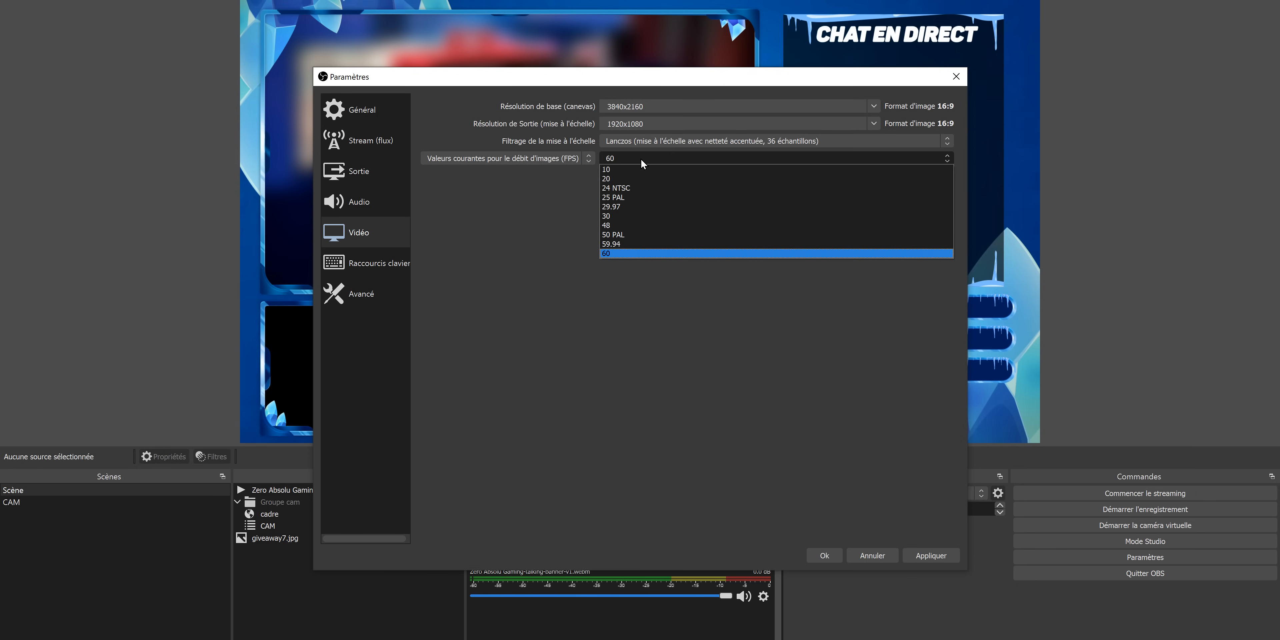
{"action": "left_click", "coordinate": [624, 215]}
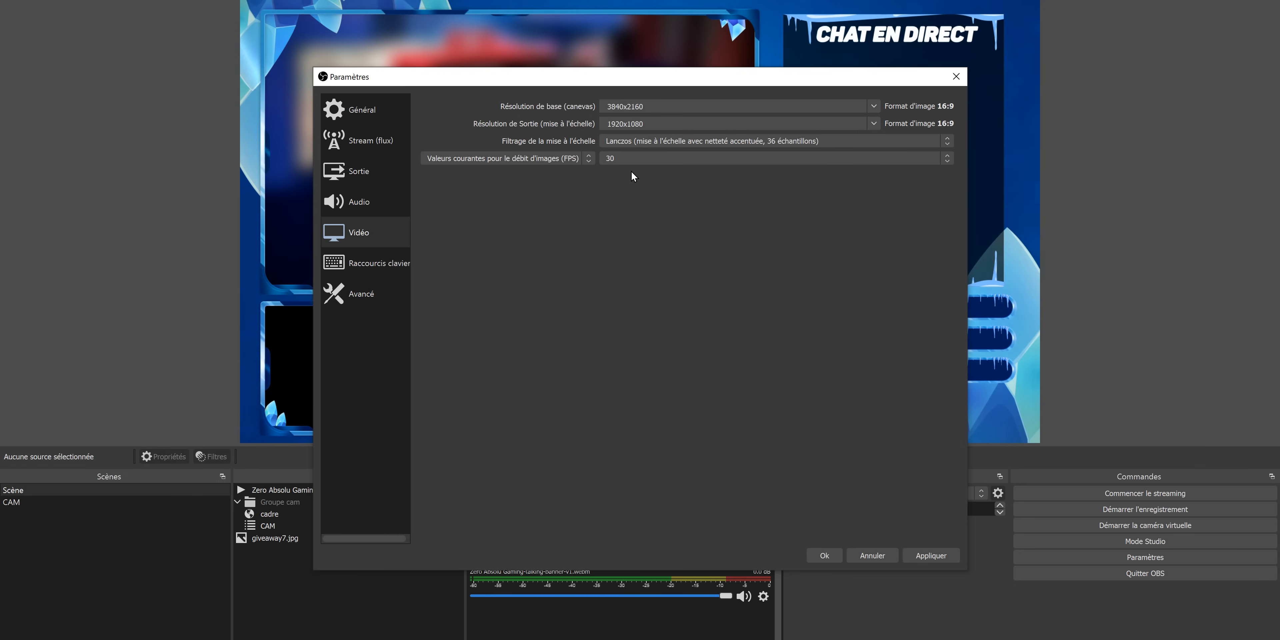
{"action": "left_click", "coordinate": [639, 161]}
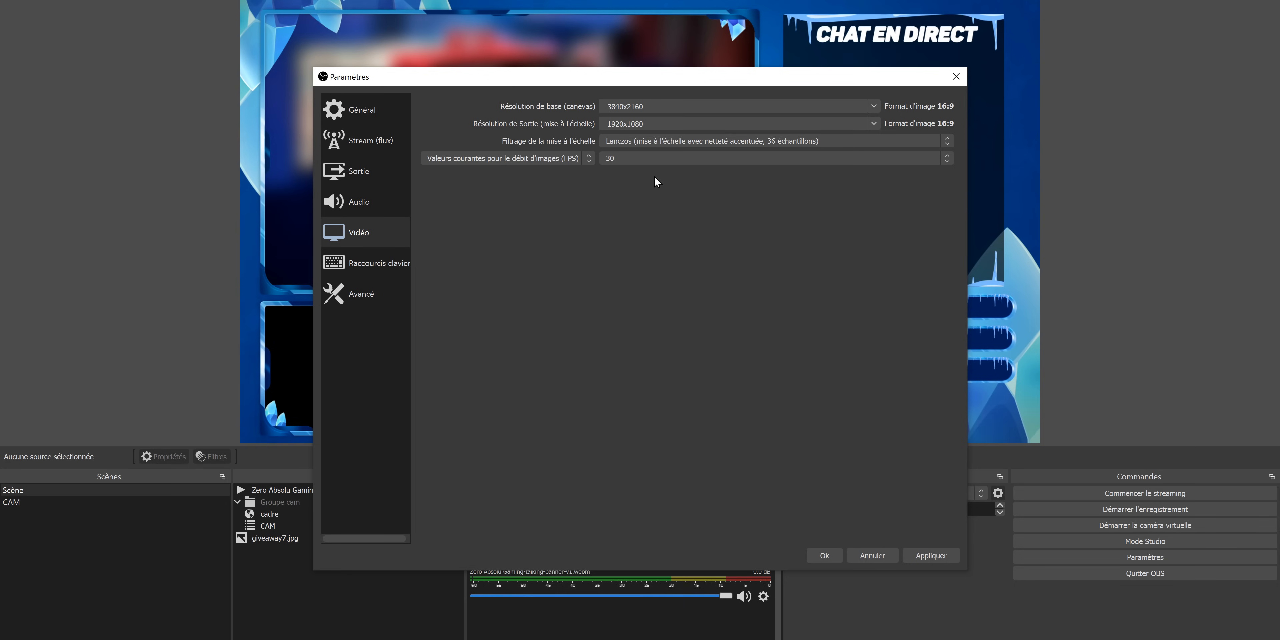
{"action": "left_click", "coordinate": [659, 158]}
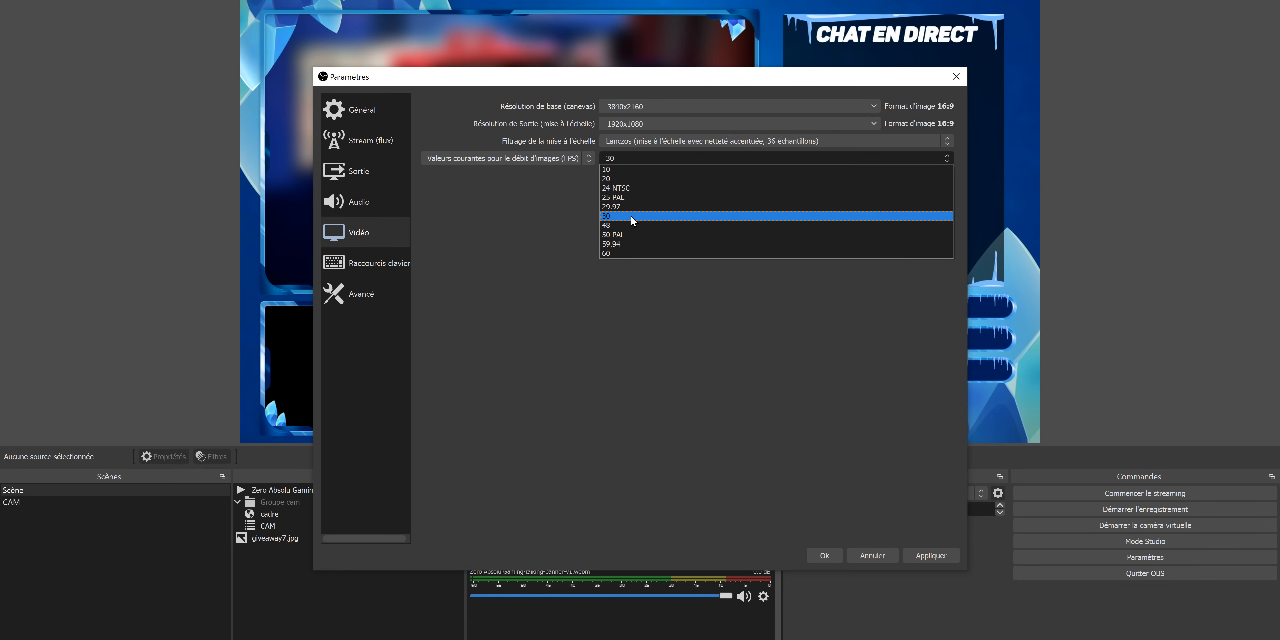
{"action": "left_click", "coordinate": [619, 236]}
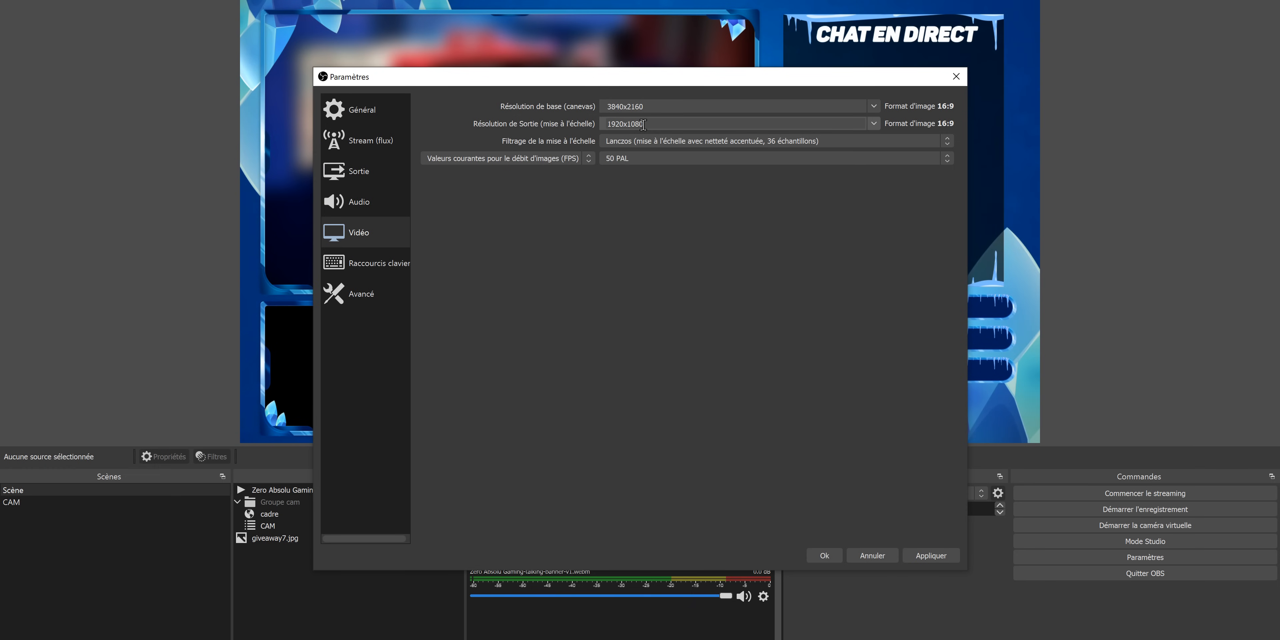
Step: Select Microphone (Voice Changer Virtual Audio Device (WDM)) as the first auxiliary microphone, keep 48 kHz Stéréo, and discard the pending settings changes
{"action": "left_click", "coordinate": [366, 207]}
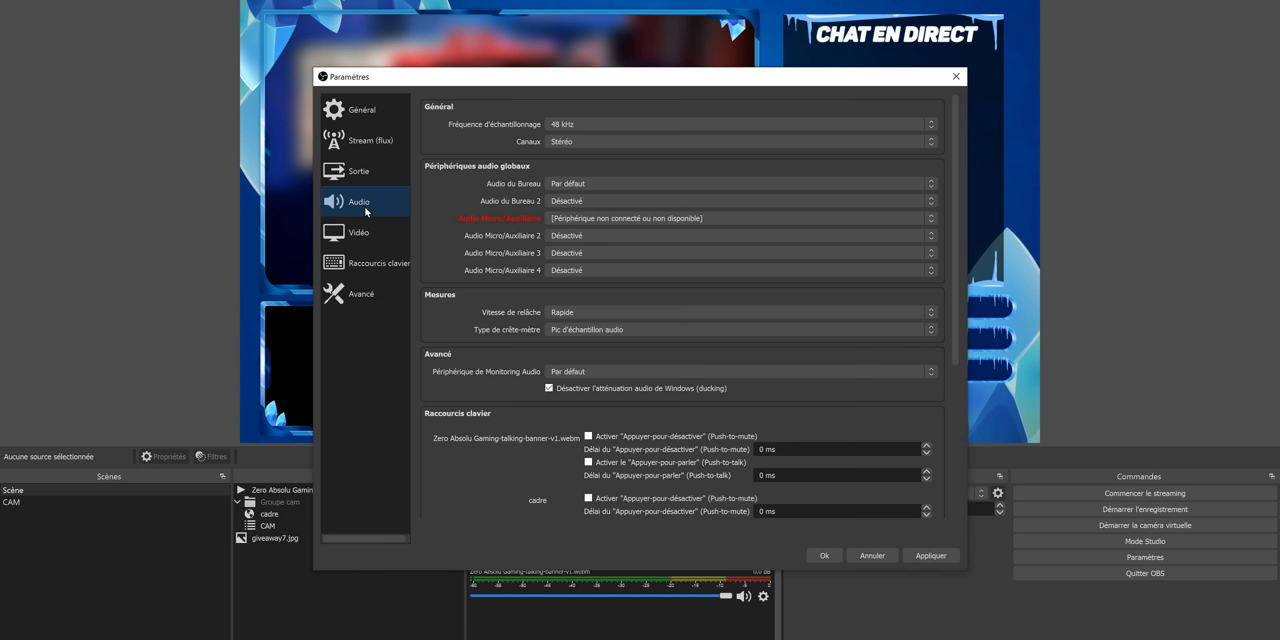
{"action": "left_click", "coordinate": [573, 217]}
{"action": "left_click", "coordinate": [586, 264]}
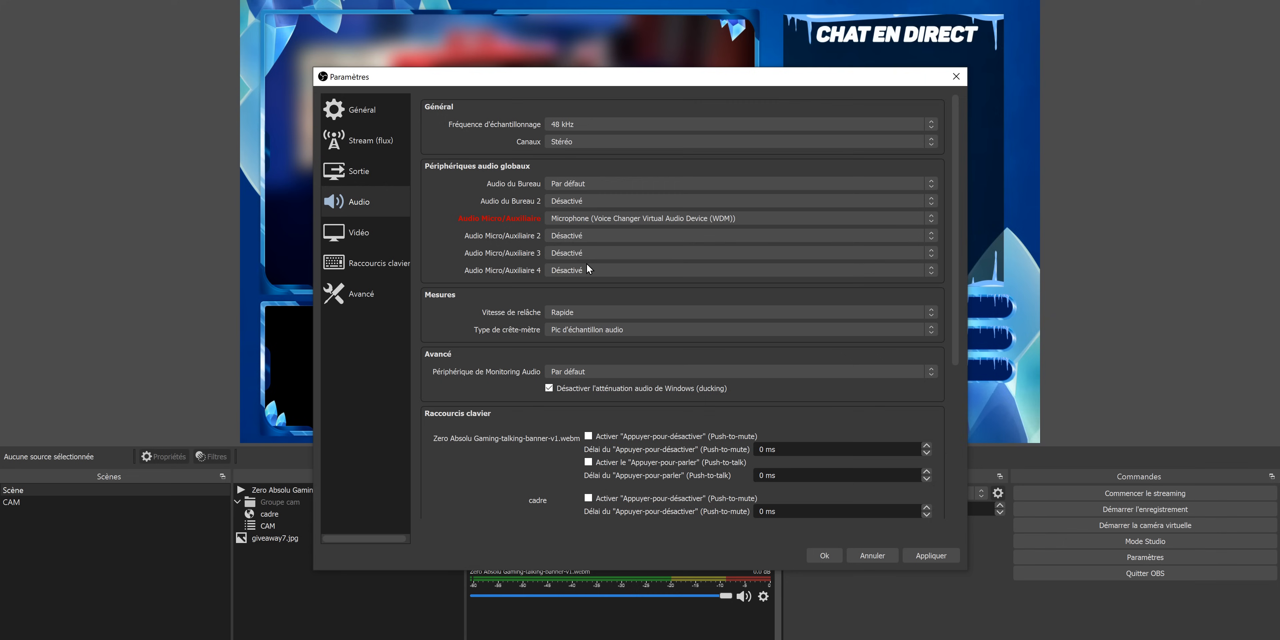
{"action": "left_click", "coordinate": [572, 141]}
{"action": "left_click", "coordinate": [571, 159]}
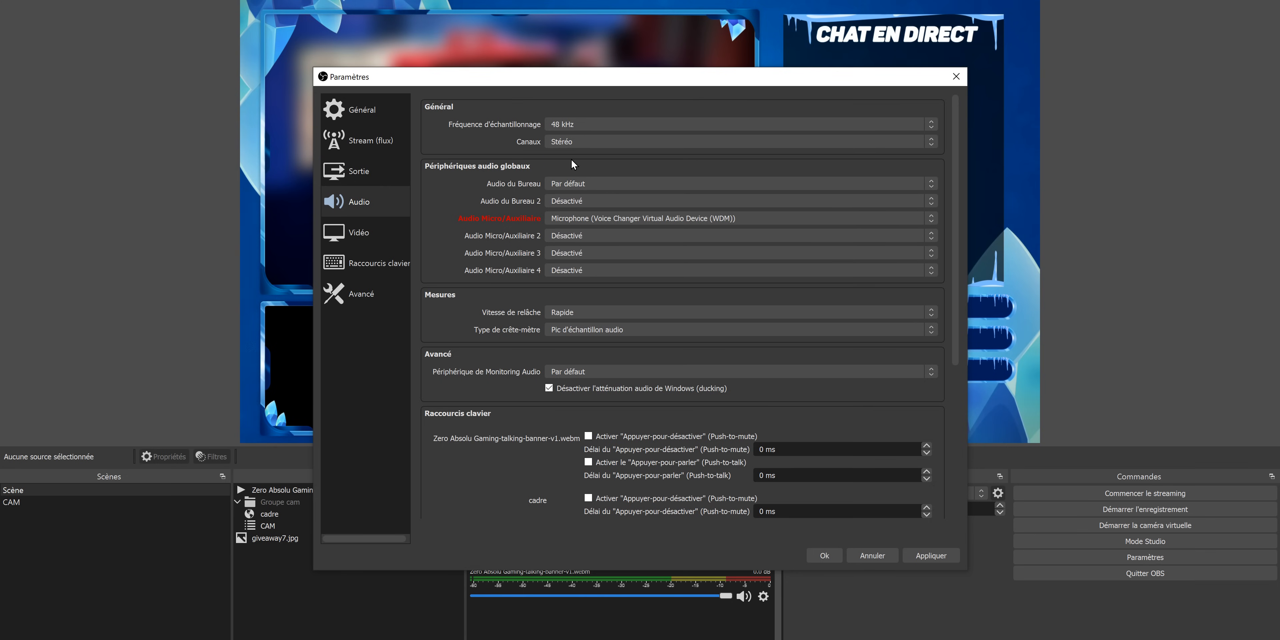
{"action": "left_click", "coordinate": [580, 124]}
{"action": "left_click", "coordinate": [576, 141]}
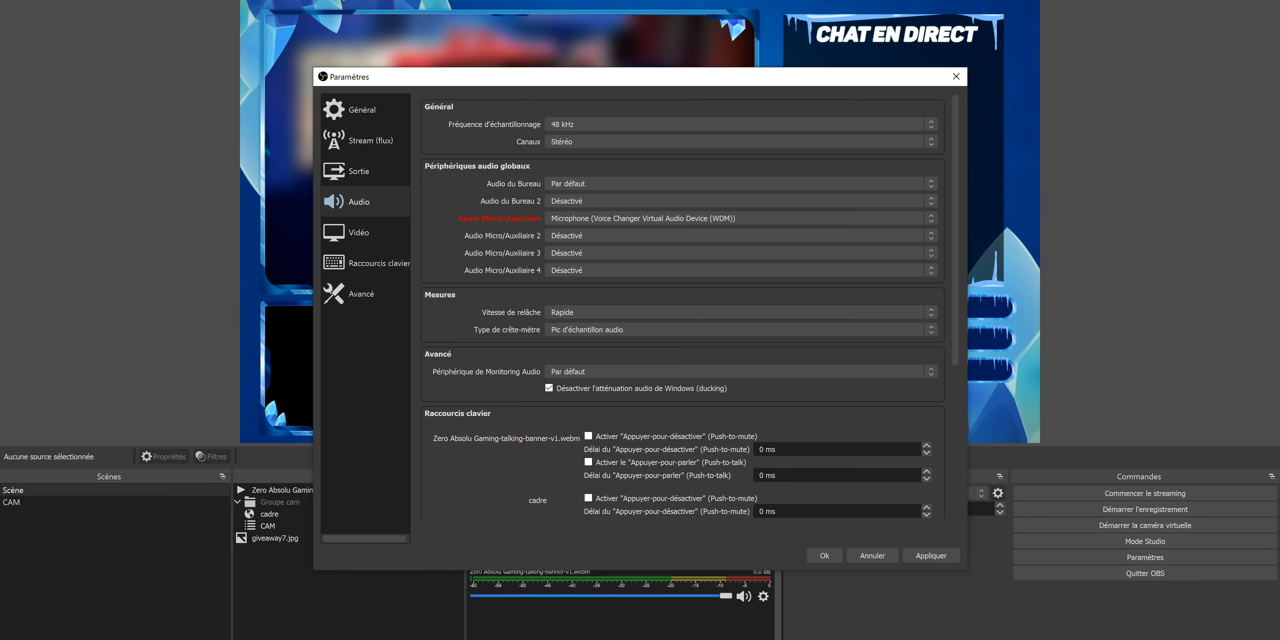
{"action": "left_click", "coordinate": [878, 554]}
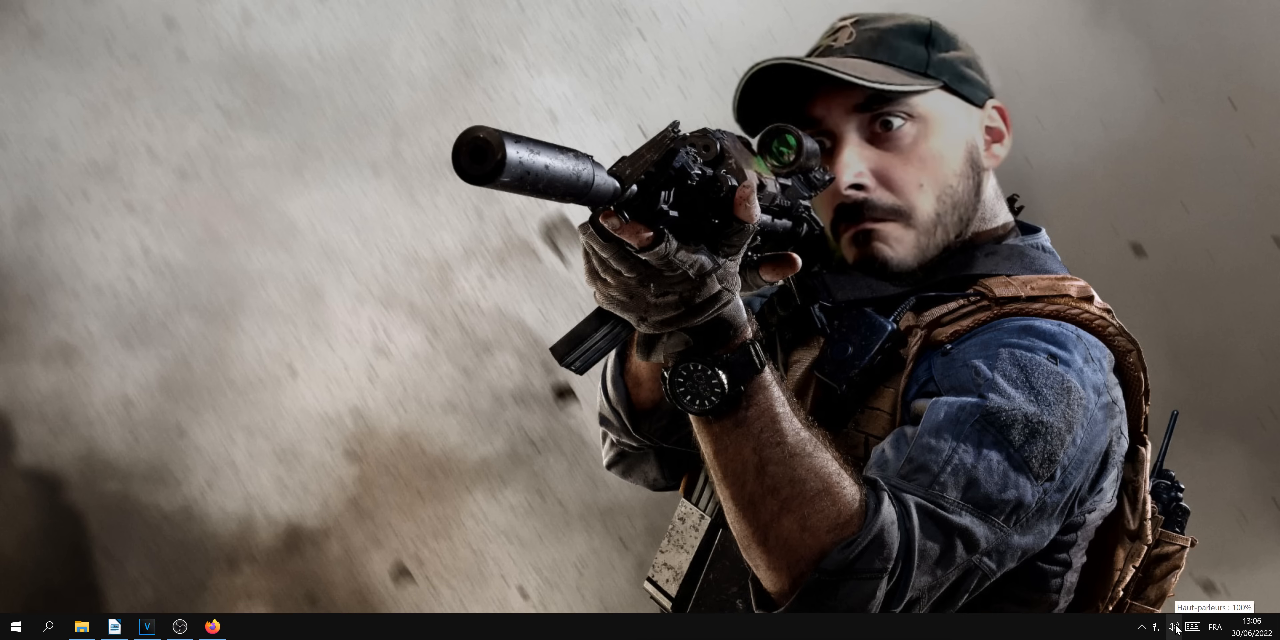
Step: Open the Windows sound settings from the desktop and show the recording devices
{"action": "right_click", "coordinate": [1176, 629]}
{"action": "left_click", "coordinate": [1151, 587]}
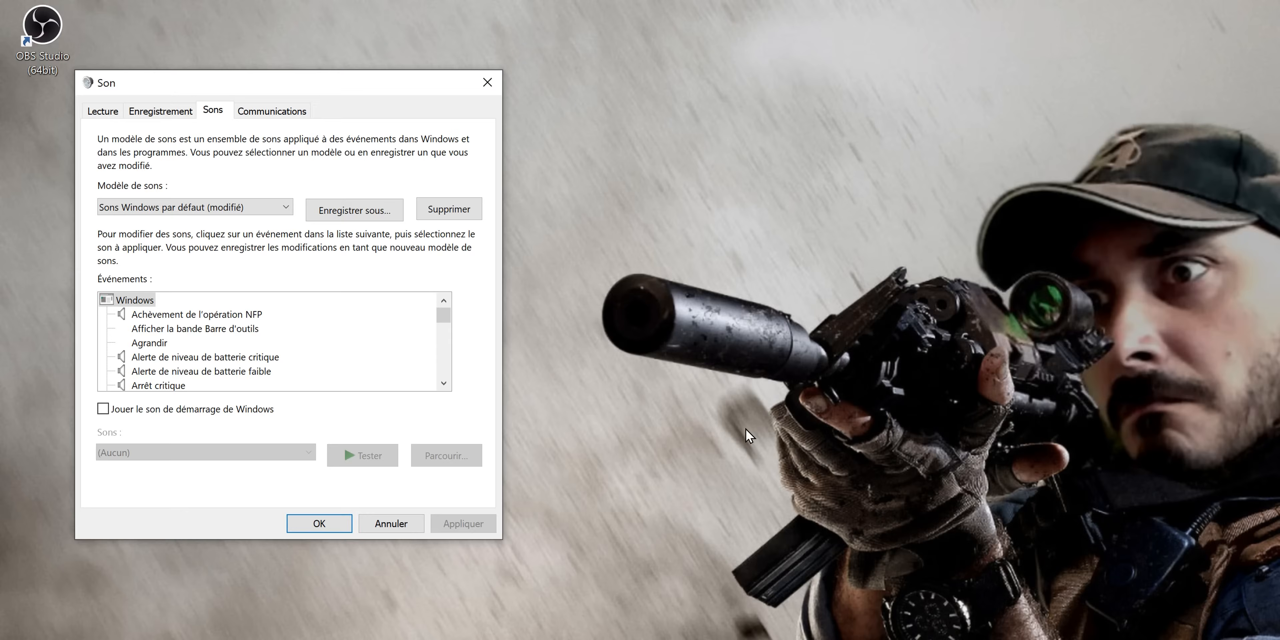
{"action": "left_click", "coordinate": [160, 111]}
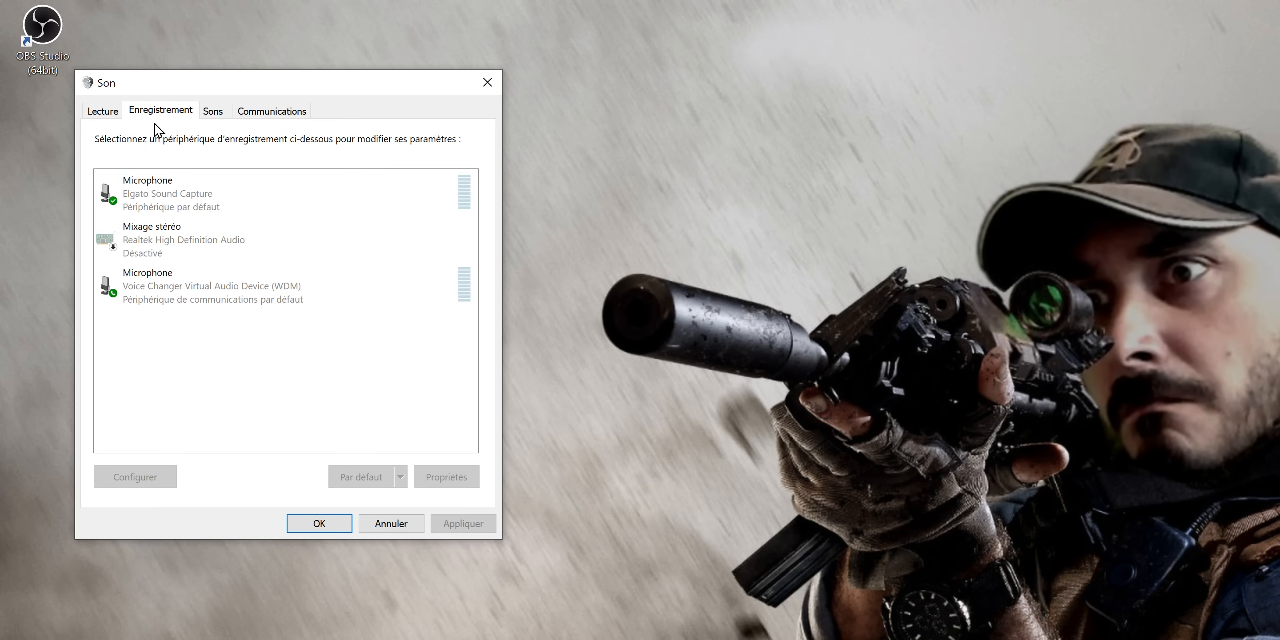
Step: Open the properties of the Elgato Sound Capture microphone and show its Statistiques avancées page
{"action": "double_click", "coordinate": [171, 192]}
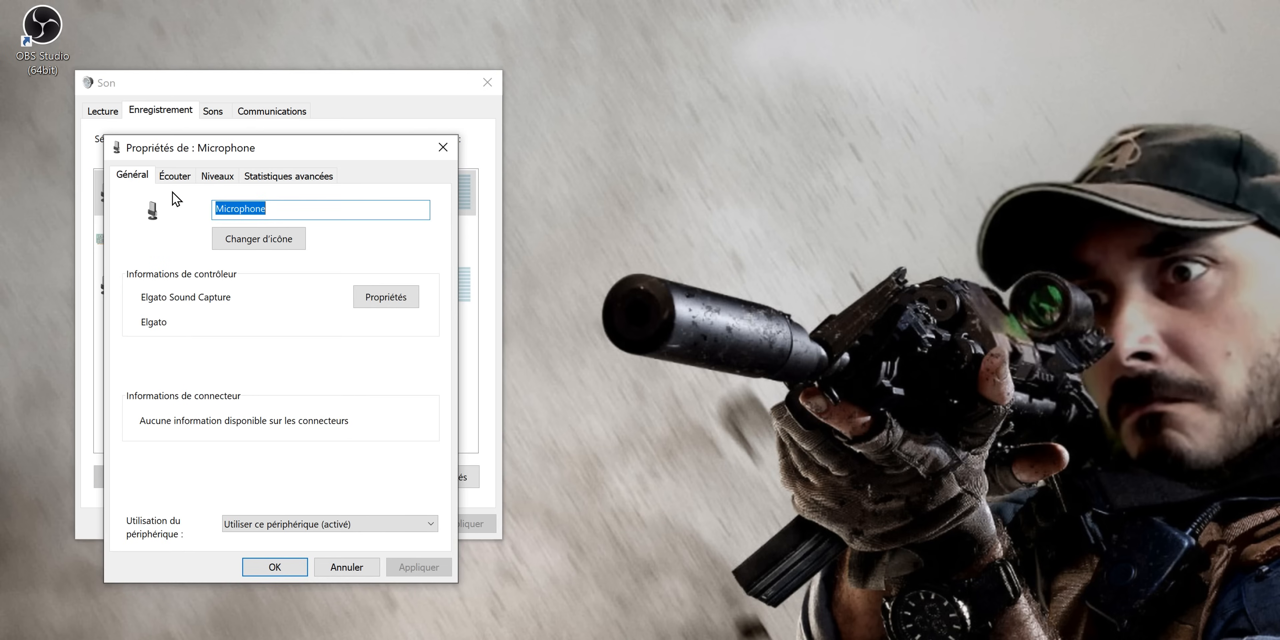
{"action": "left_click", "coordinate": [292, 178]}
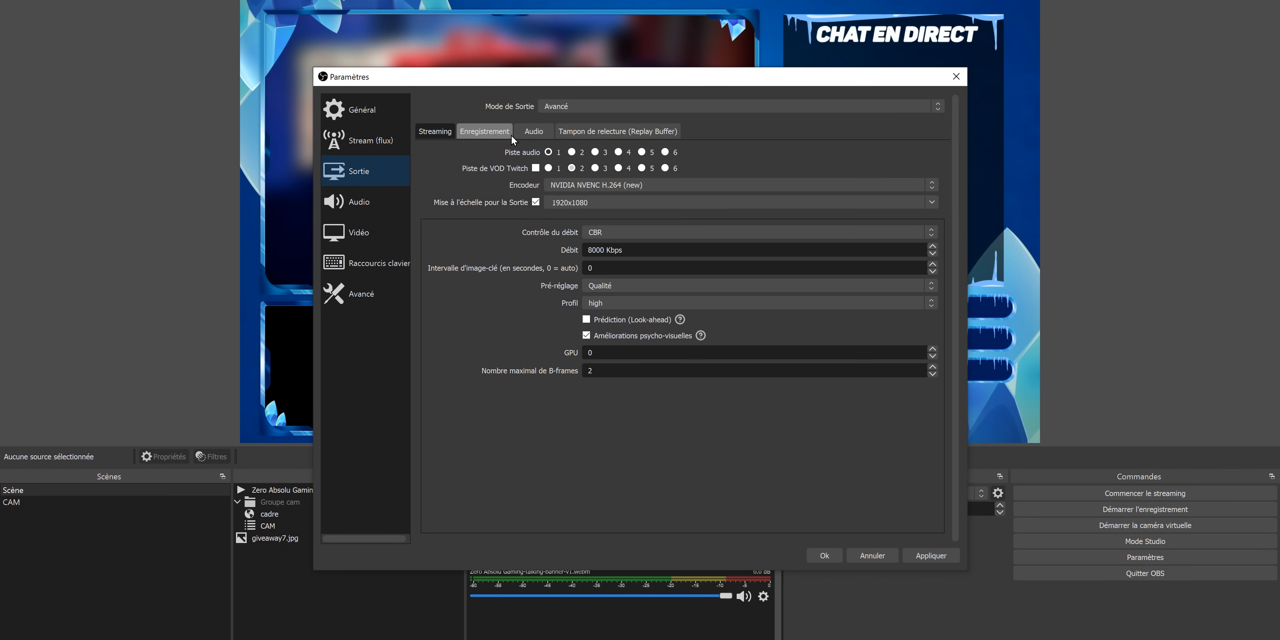
Step: Review the Piste 1 audio bitrate options in OBS Studio's output audio settings and select 160
{"action": "left_click", "coordinate": [537, 131]}
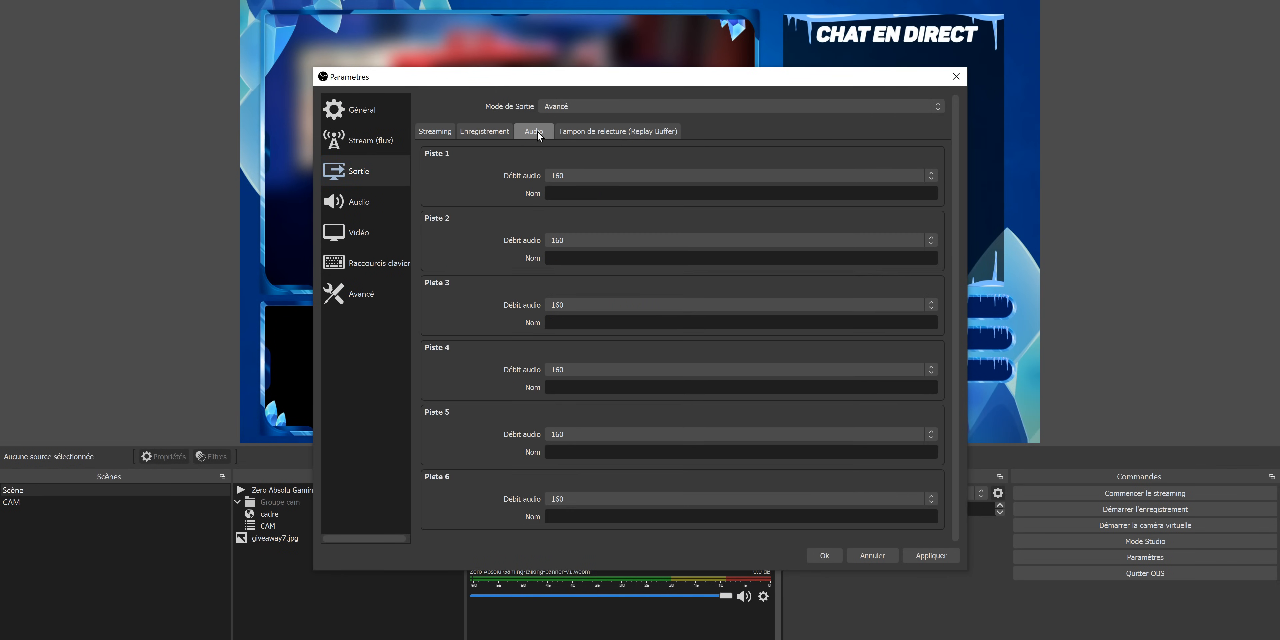
{"action": "left_click", "coordinate": [577, 175]}
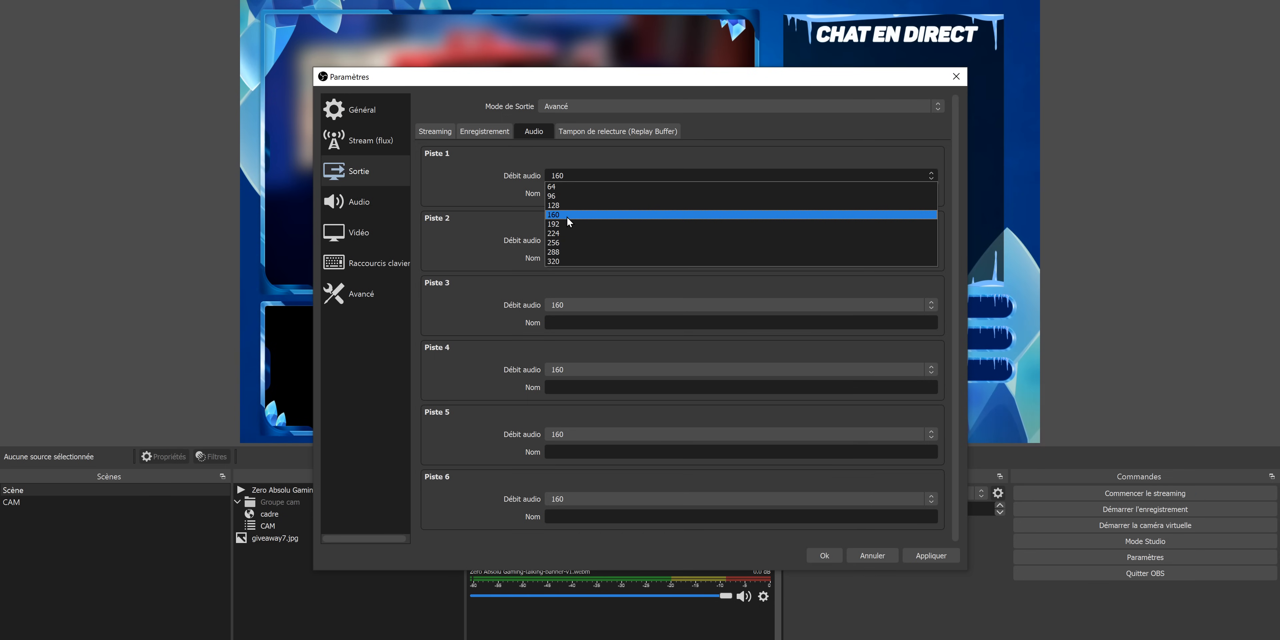
{"action": "left_click", "coordinate": [580, 215]}
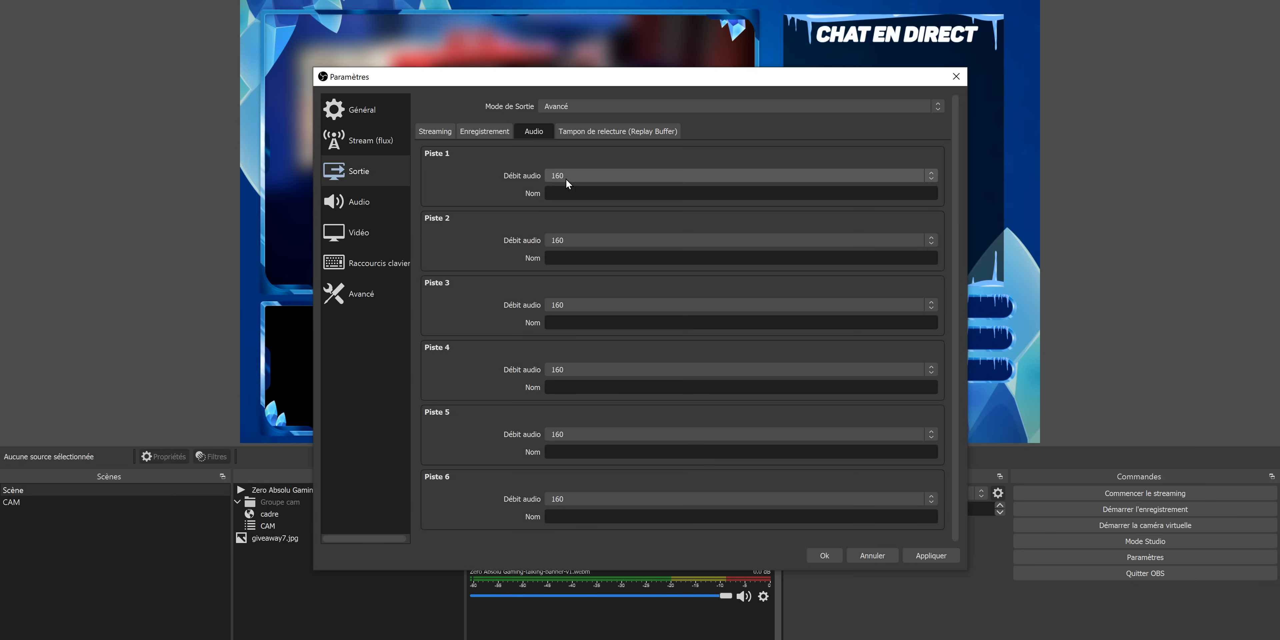
Step: Select x264 as the streaming encoder and choose CBR as its rate control
{"action": "left_click", "coordinate": [436, 132]}
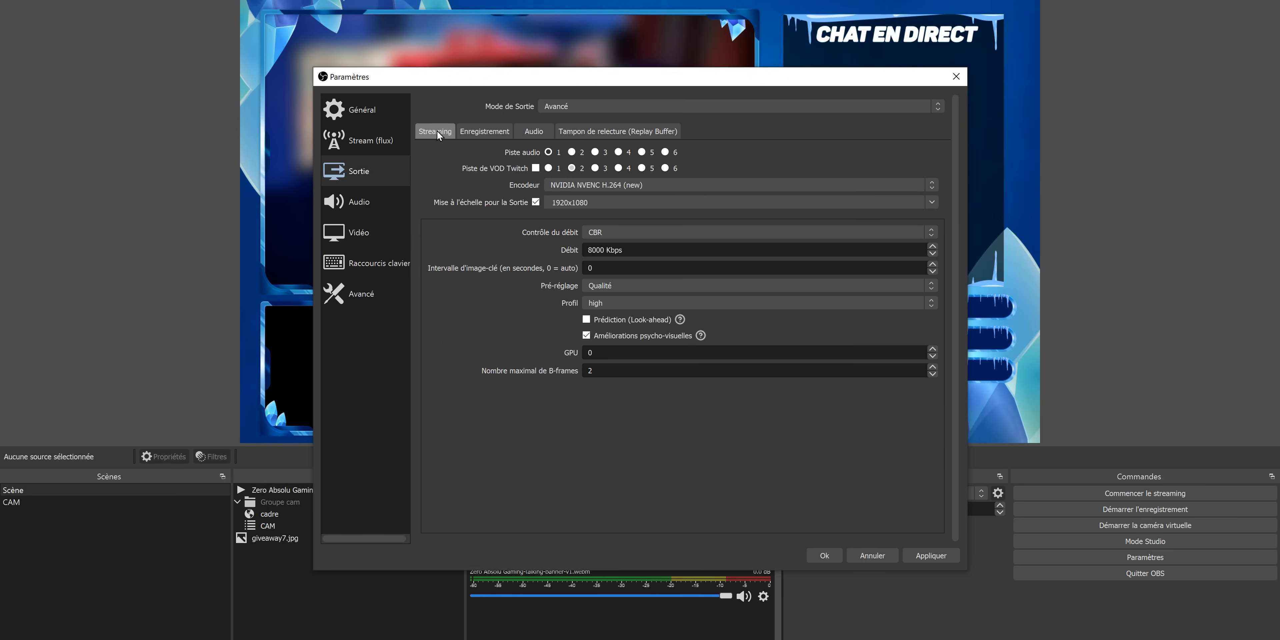
{"action": "left_click", "coordinate": [573, 185]}
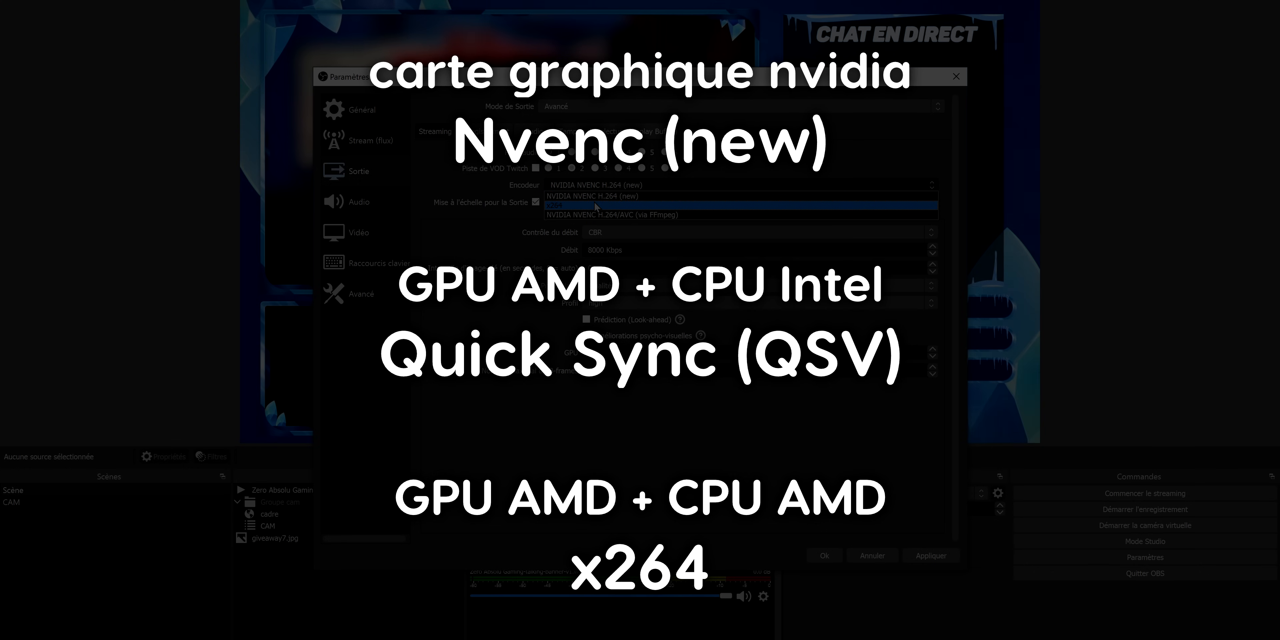
{"action": "left_click", "coordinate": [595, 205]}
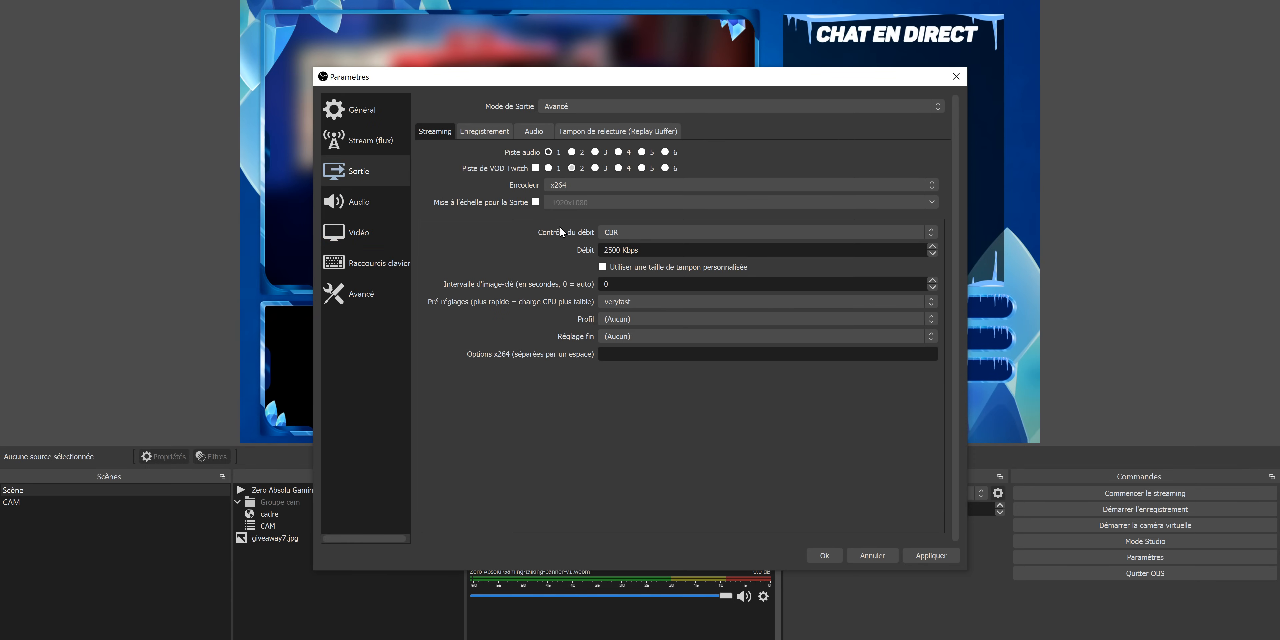
{"action": "left_click", "coordinate": [637, 233]}
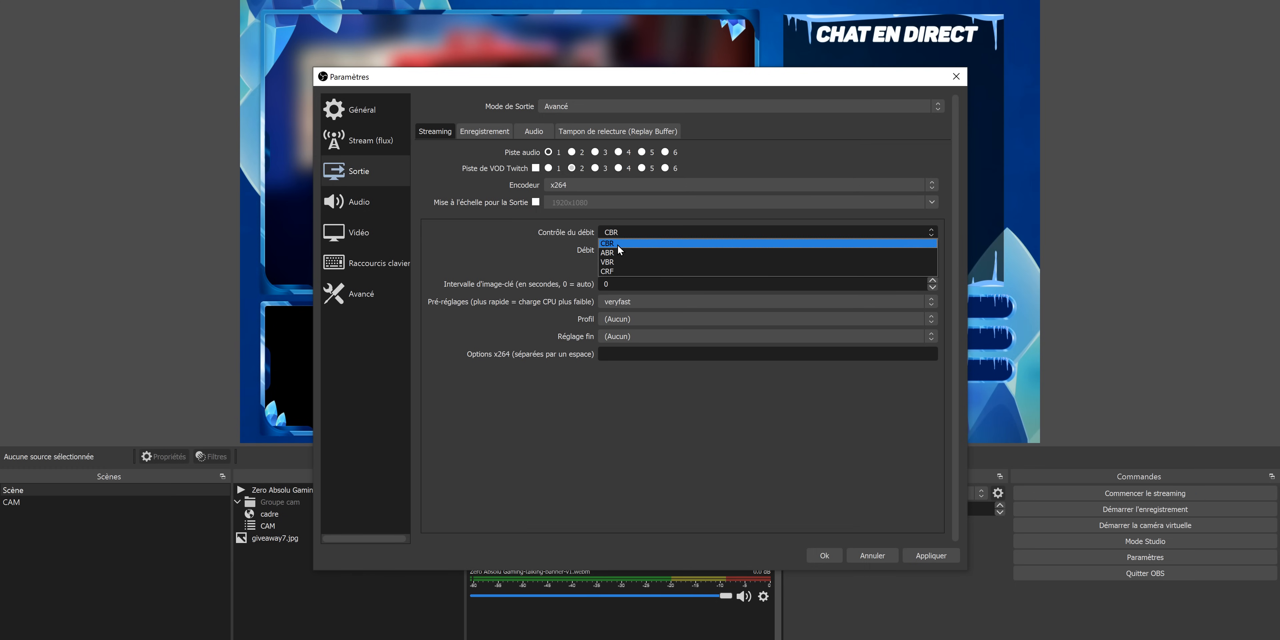
{"action": "left_click", "coordinate": [616, 243]}
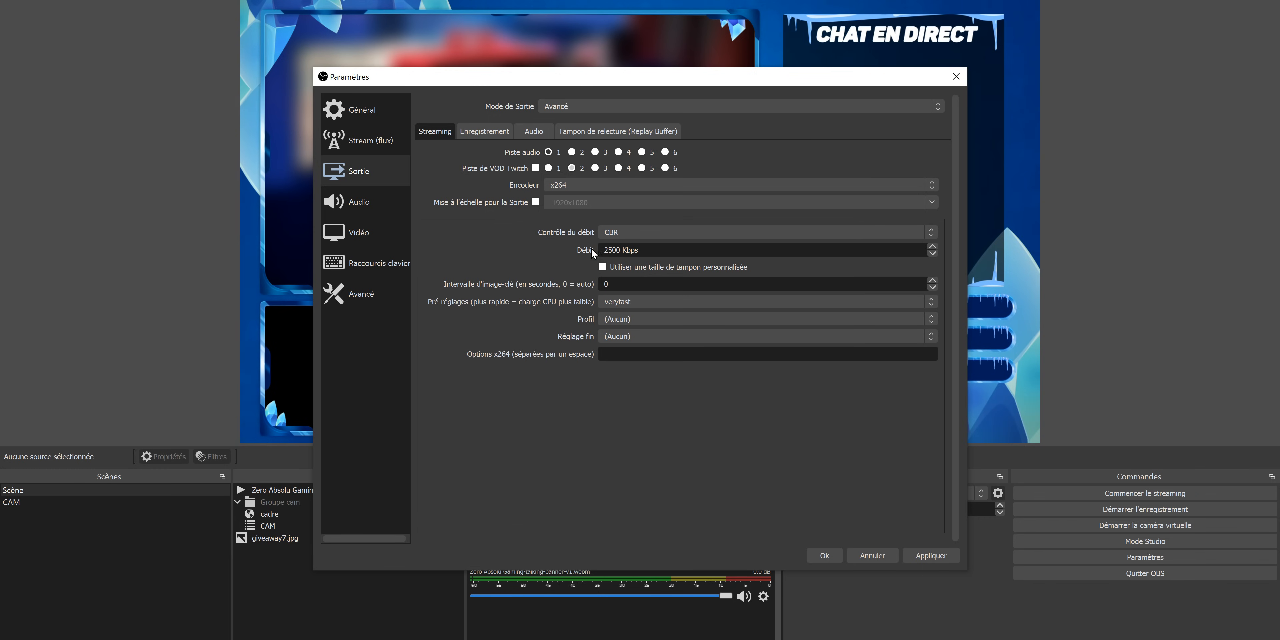
Step: Enable and disable the custom buffer size, and set the keyframe interval to 2 seconds
{"action": "left_click", "coordinate": [603, 267]}
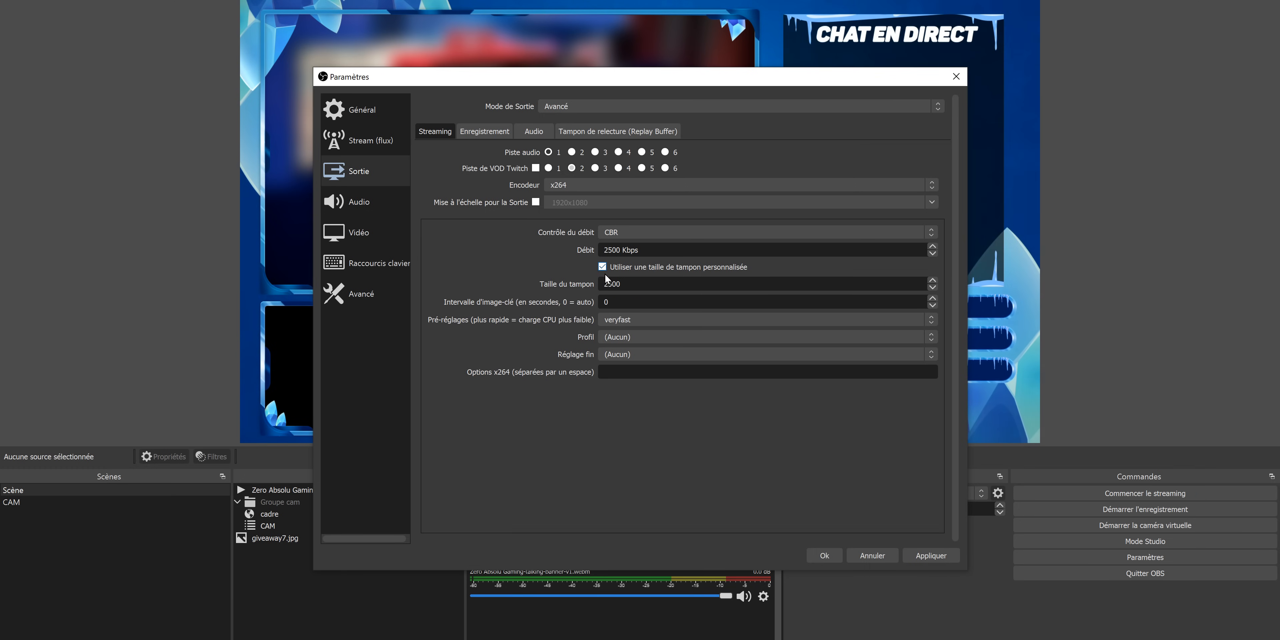
{"action": "left_click", "coordinate": [603, 267]}
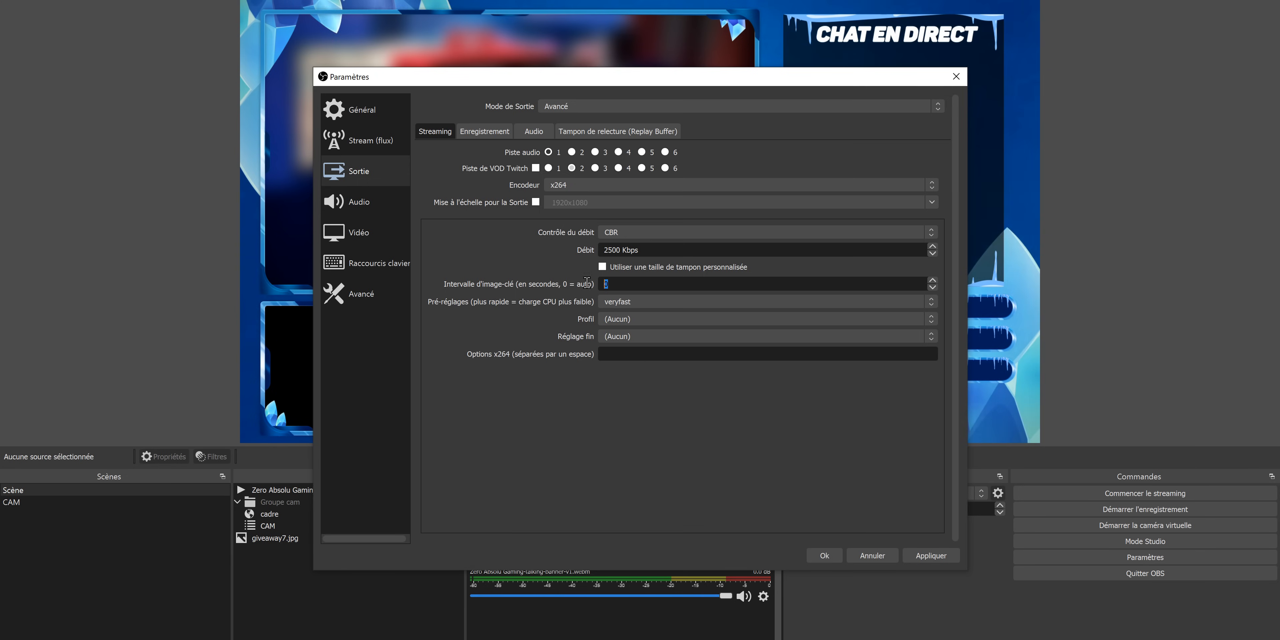
{"action": "left_click_drag", "start_coordinate": [609, 285], "coordinate": [565, 284]}
{"action": "type", "text": "2"}
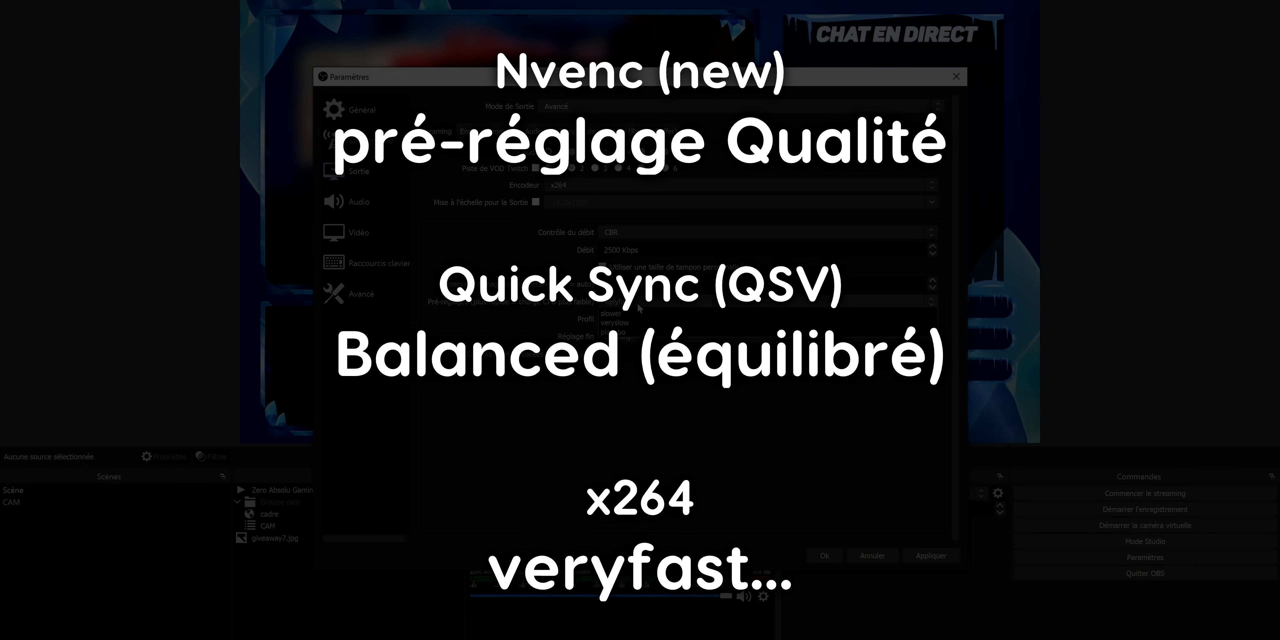
Step: Review the x264 encoder presets and select veryfast
{"action": "left_click", "coordinate": [635, 303]}
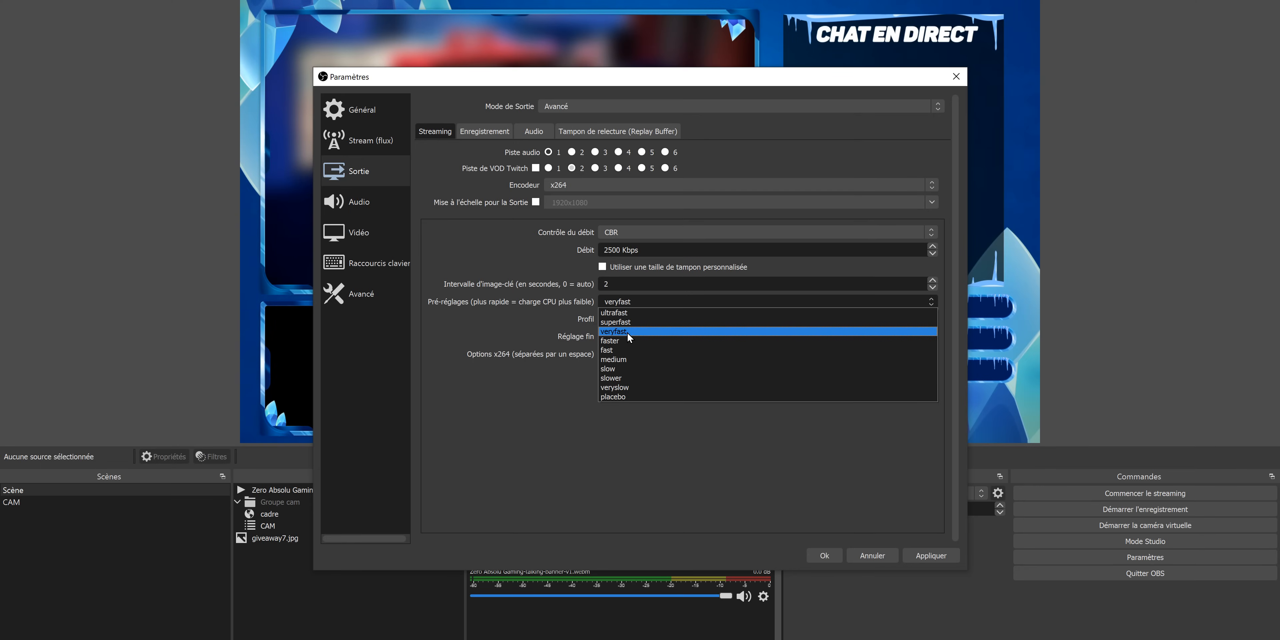
{"action": "left_click", "coordinate": [627, 332]}
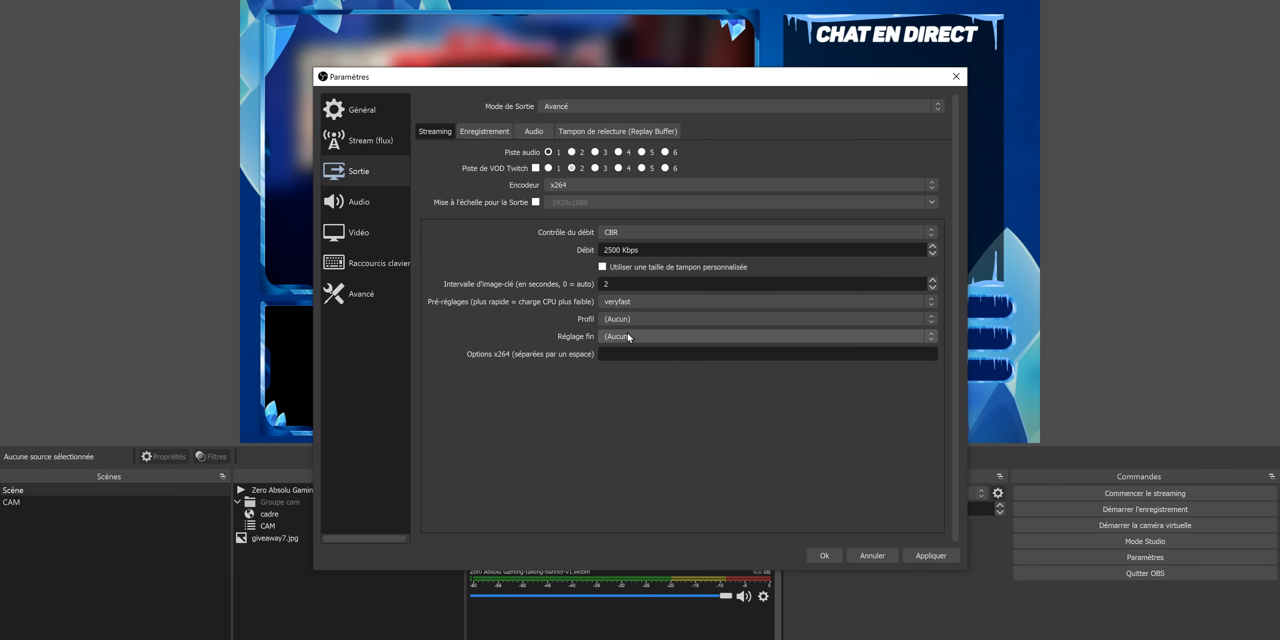
{"action": "left_click", "coordinate": [640, 300]}
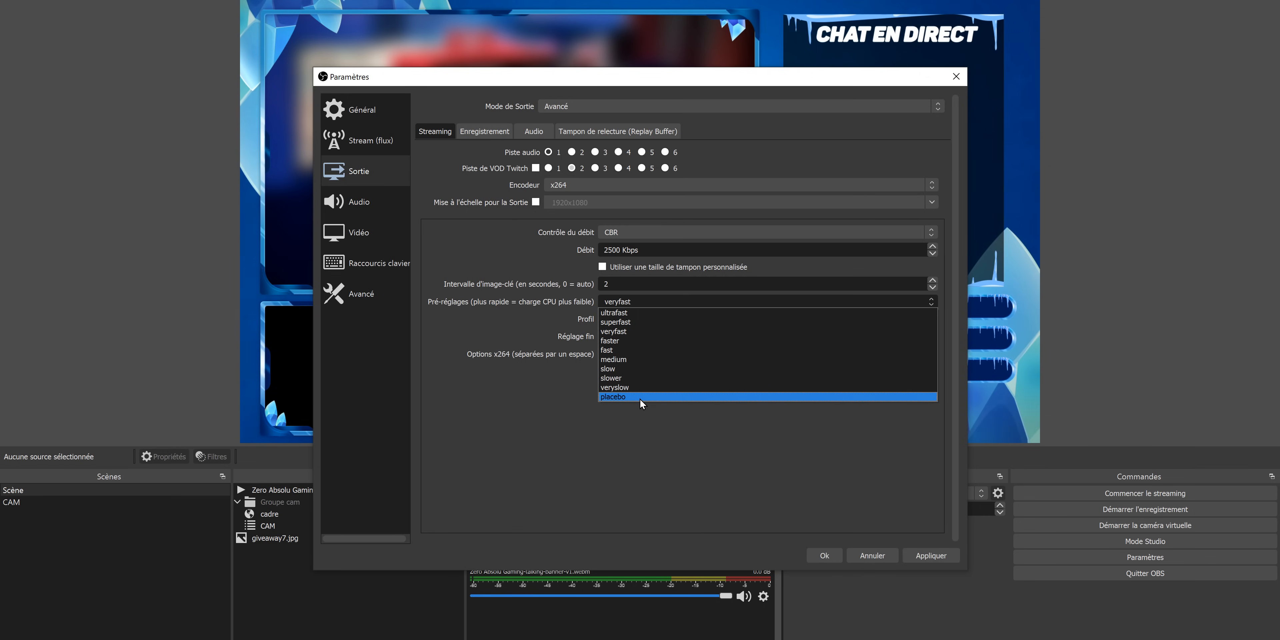
{"action": "left_click", "coordinate": [626, 332]}
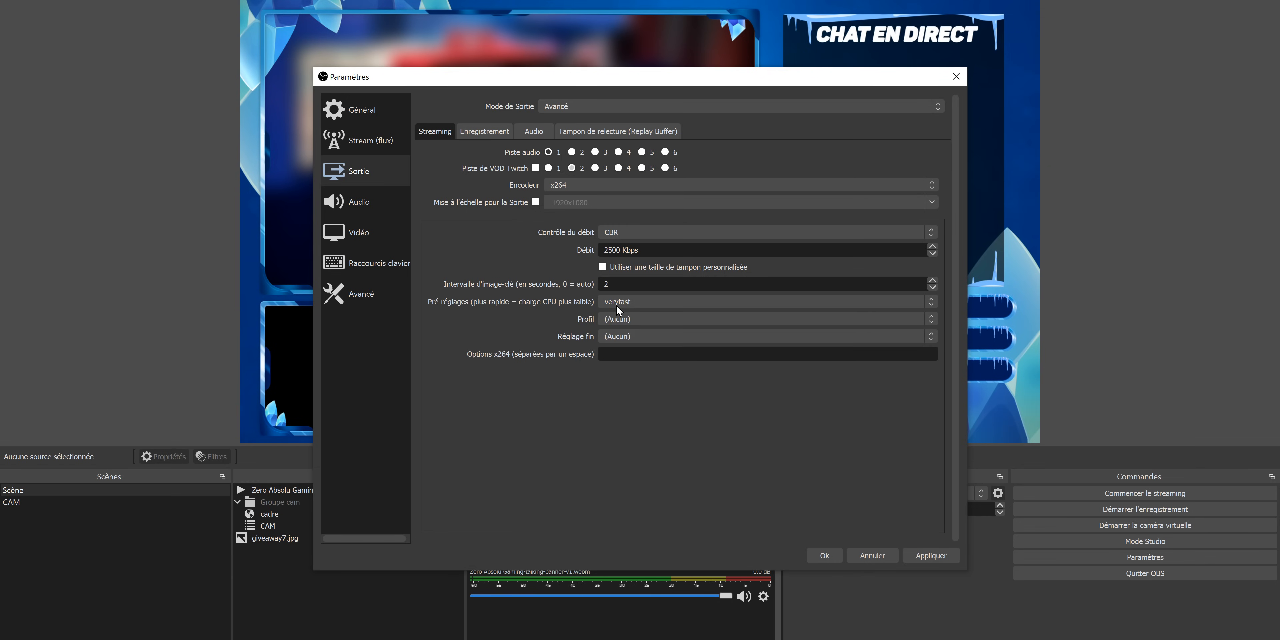
Step: Switch the x264 preset to faster and on to fast, and set the profile to high
{"action": "left_click", "coordinate": [631, 303]}
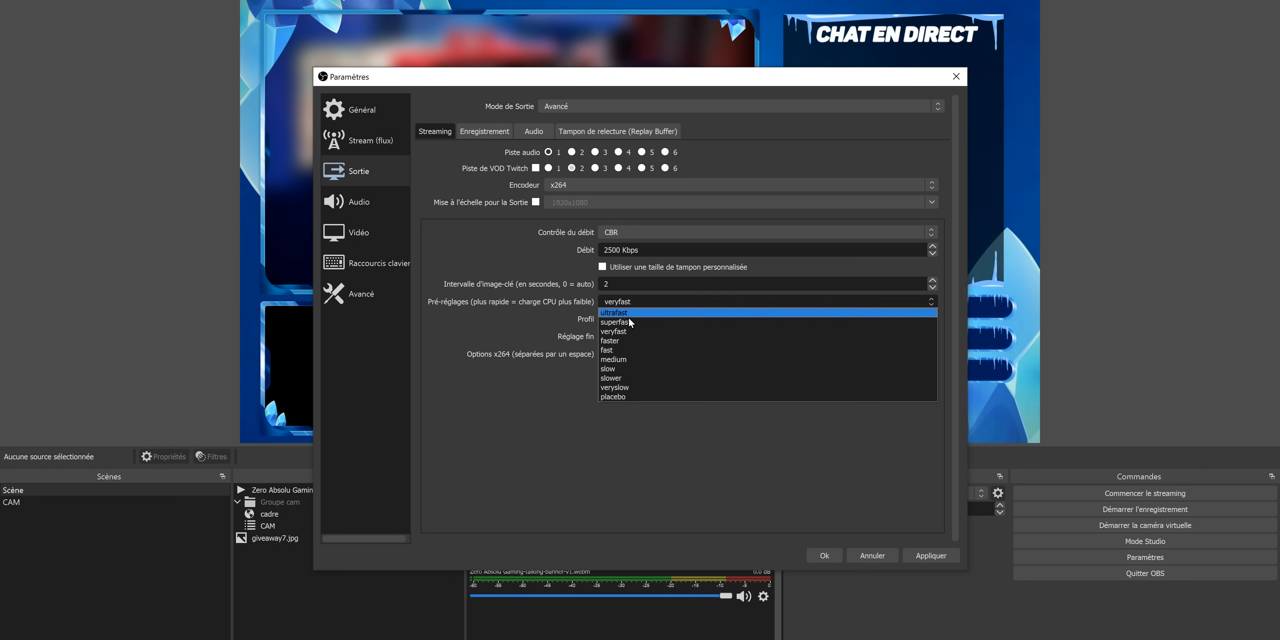
{"action": "left_click", "coordinate": [628, 340]}
{"action": "left_click", "coordinate": [639, 303]}
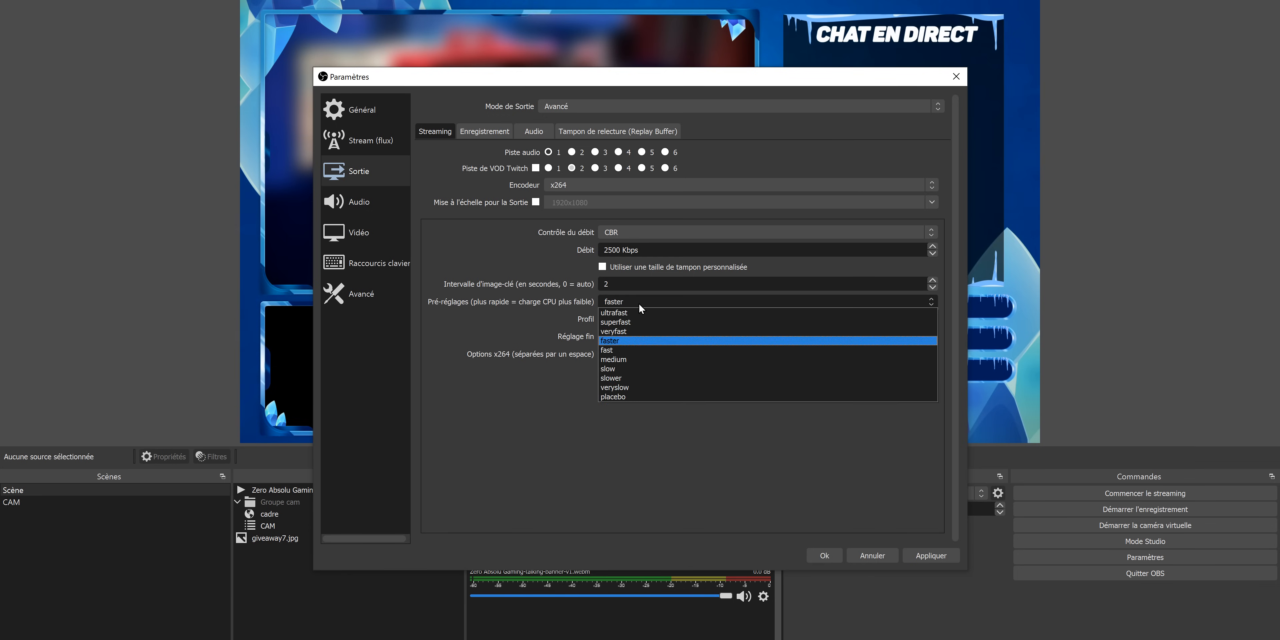
{"action": "left_click", "coordinate": [622, 349]}
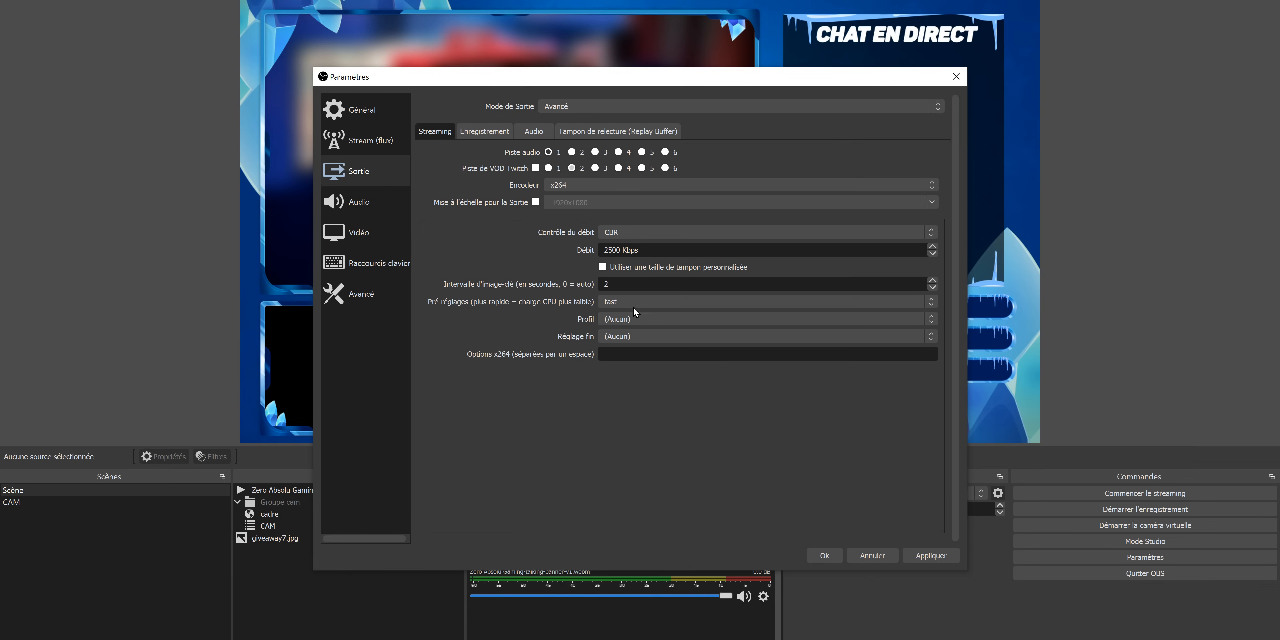
{"action": "left_click", "coordinate": [634, 303]}
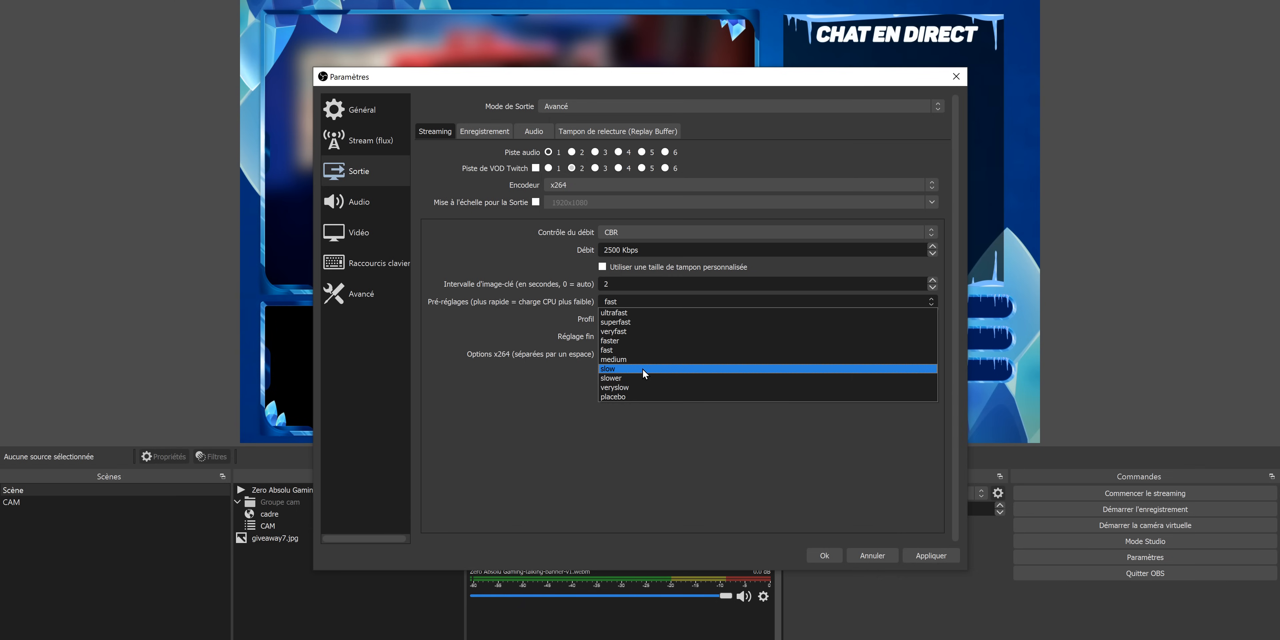
{"action": "left_click", "coordinate": [540, 325]}
{"action": "left_click", "coordinate": [629, 319]}
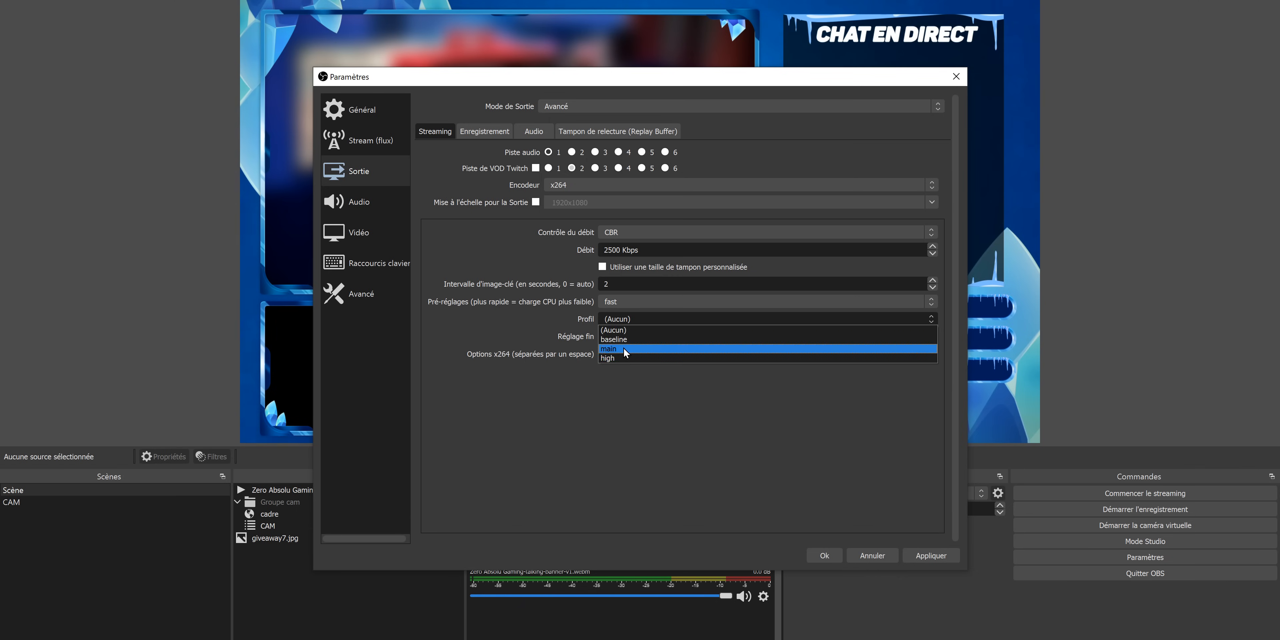
{"action": "left_click", "coordinate": [627, 356]}
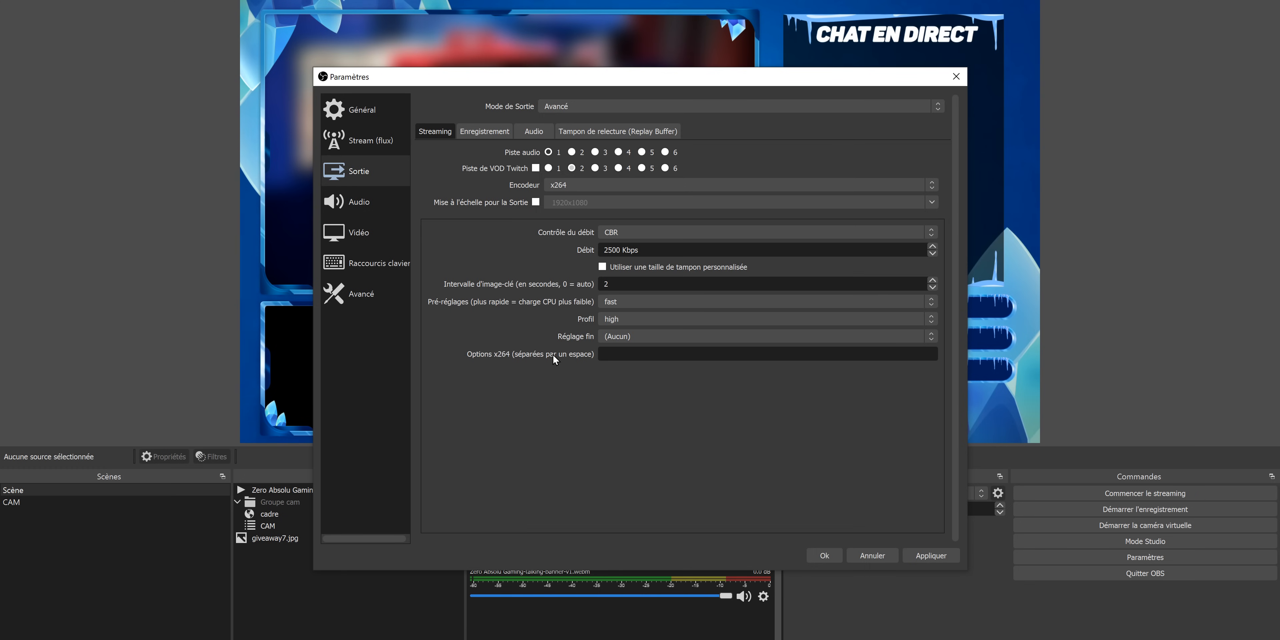
Step: Switch the streaming encoder to NVIDIA NVENC H.264 (new) and disable Améliorations psycho-visuelles
{"action": "left_click", "coordinate": [581, 185]}
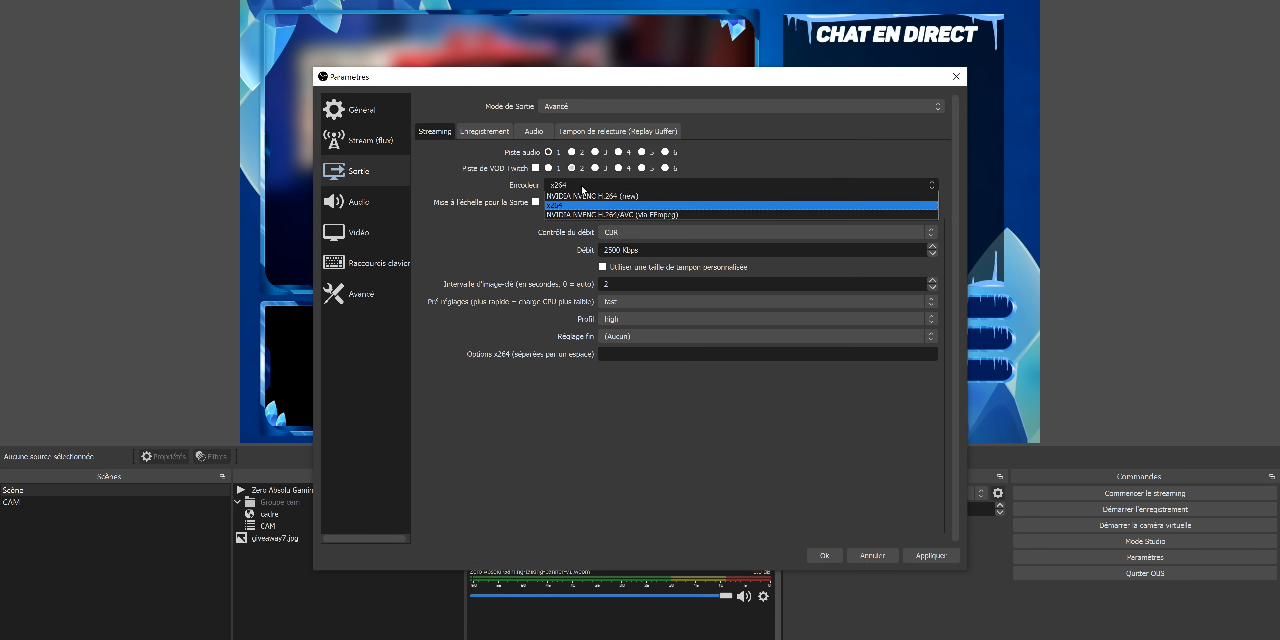
{"action": "left_click", "coordinate": [583, 197]}
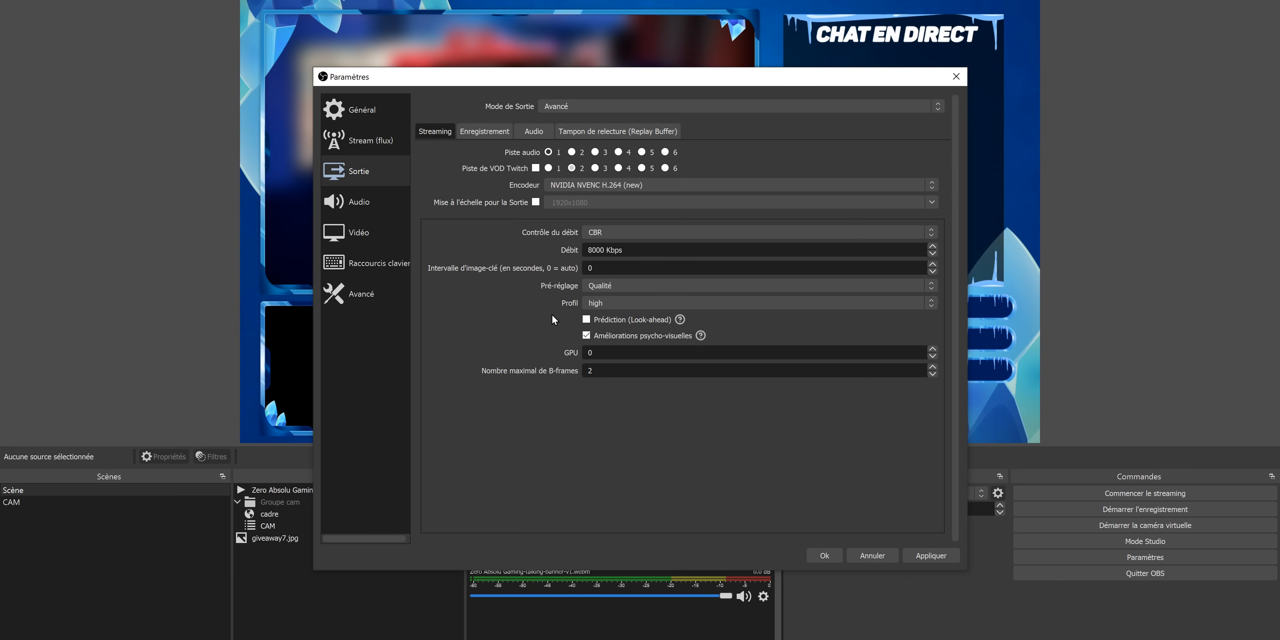
{"action": "mouse_move", "coordinate": [587, 325]}
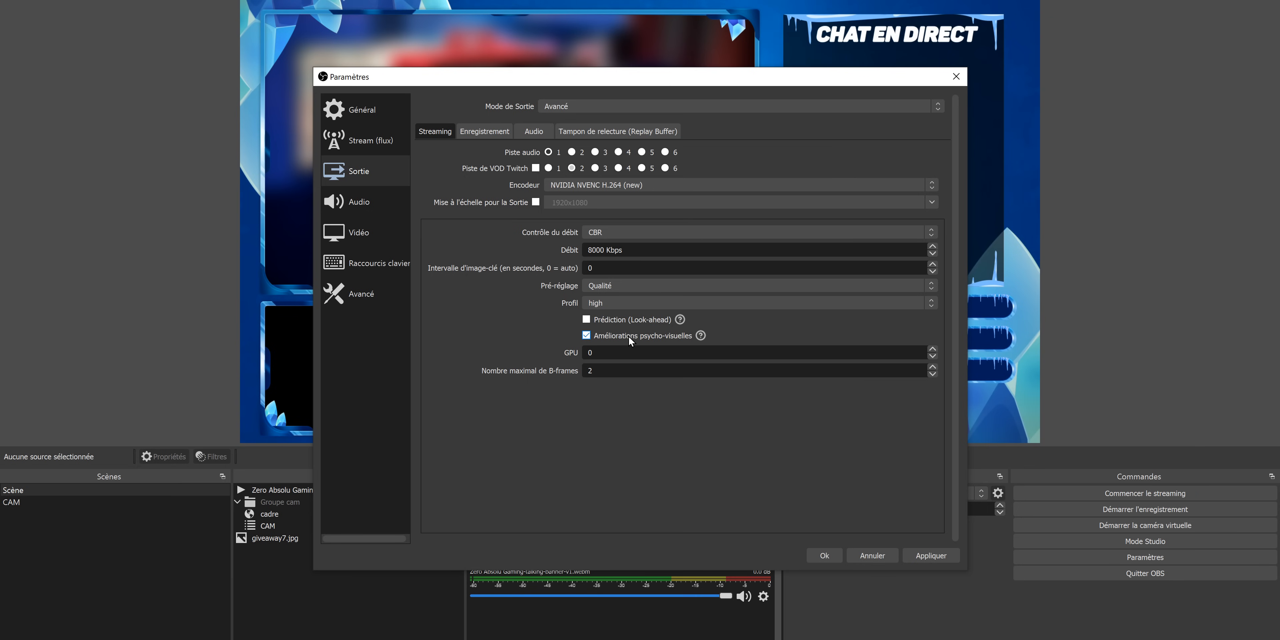
{"action": "mouse_move", "coordinate": [628, 336]}
Step: Keep the NVENC encoder's GPU at 0 and its maximum number of B-frames at 2
{"action": "left_click", "coordinate": [601, 351]}
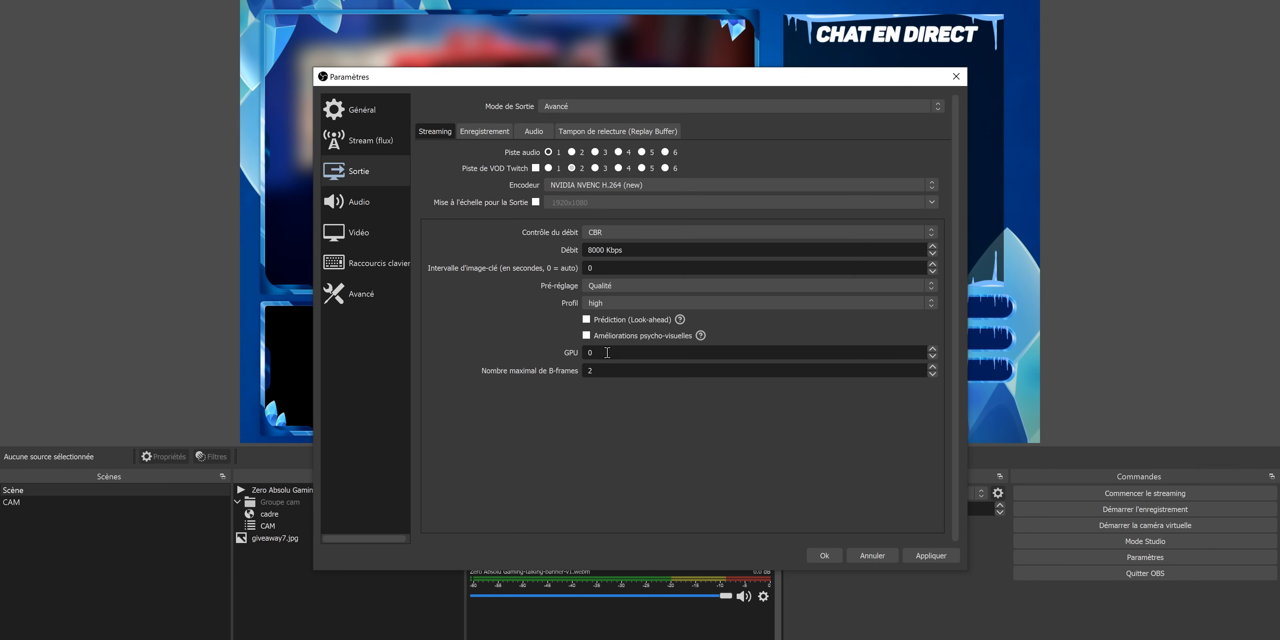
{"action": "key", "text": "BackSpace"}
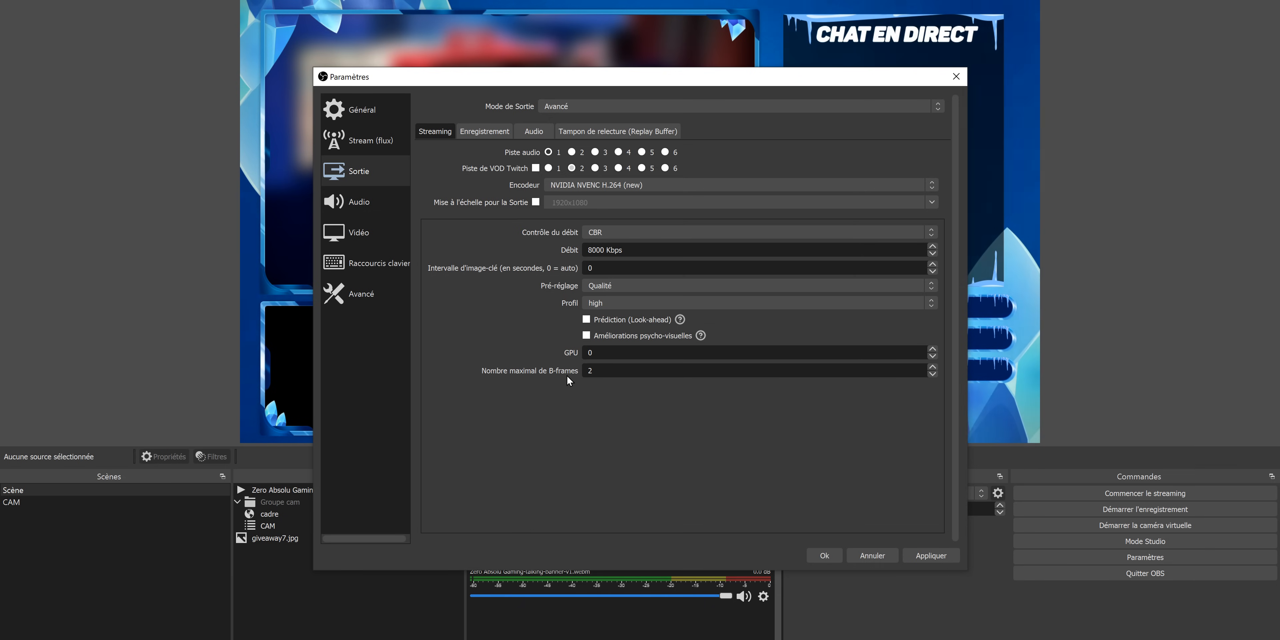
{"action": "left_click", "coordinate": [597, 376]}
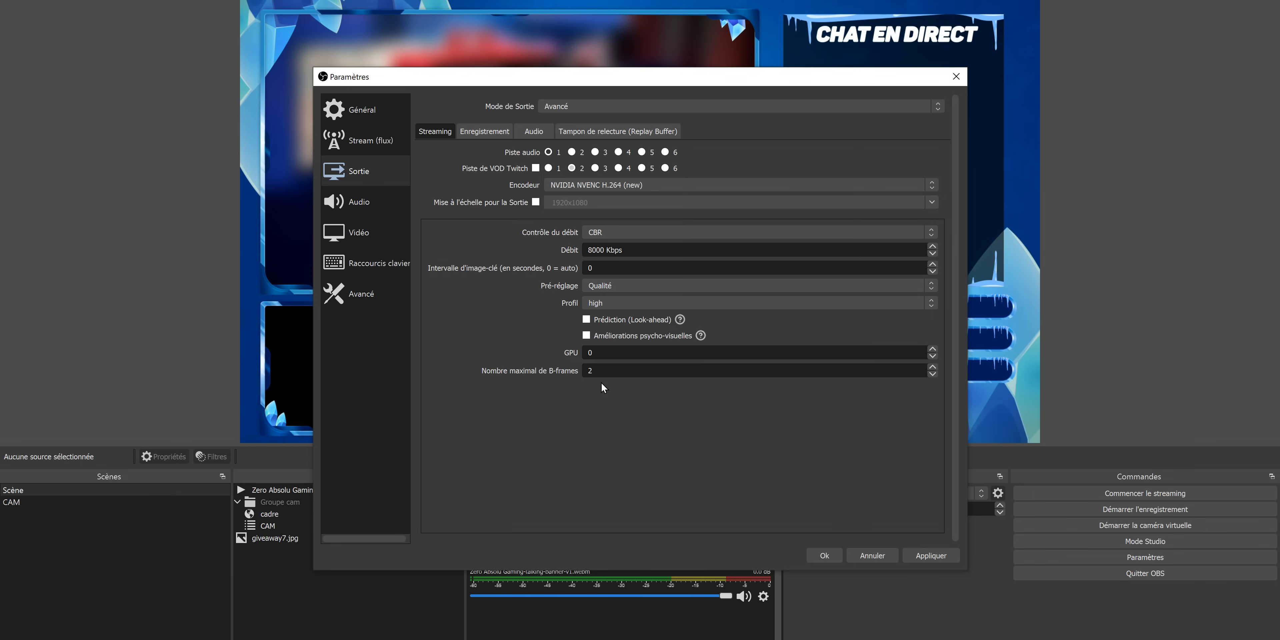